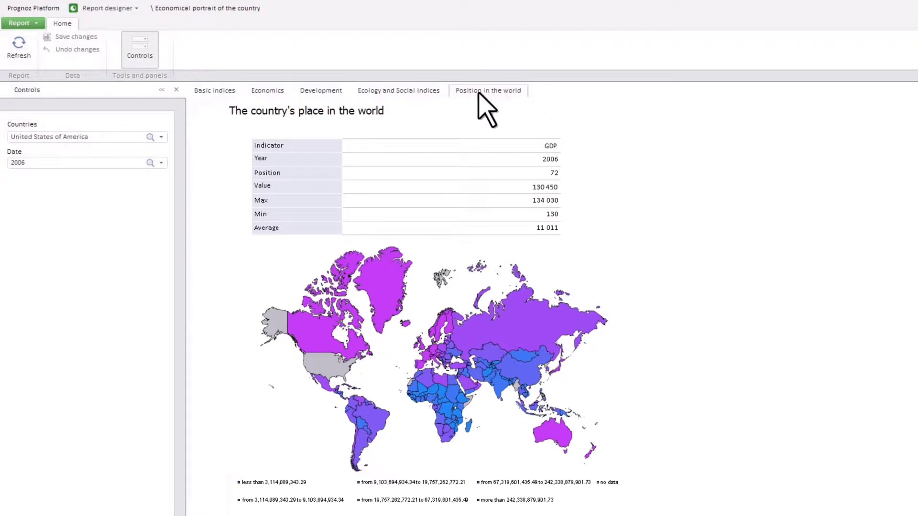
# Show the report's basic indices and set the country to China.
pyautogui.click(219, 92)
pyautogui.click(150, 137)
pyautogui.write('China')
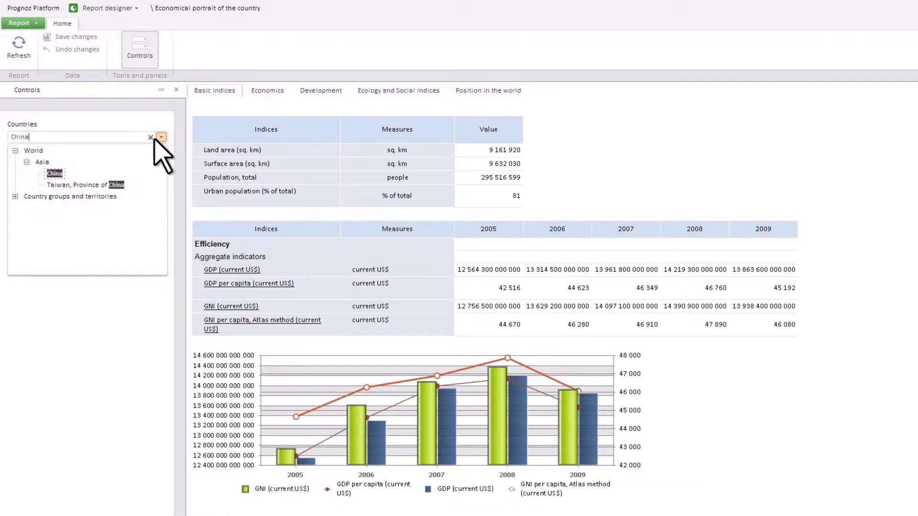
pyautogui.click(54, 173)
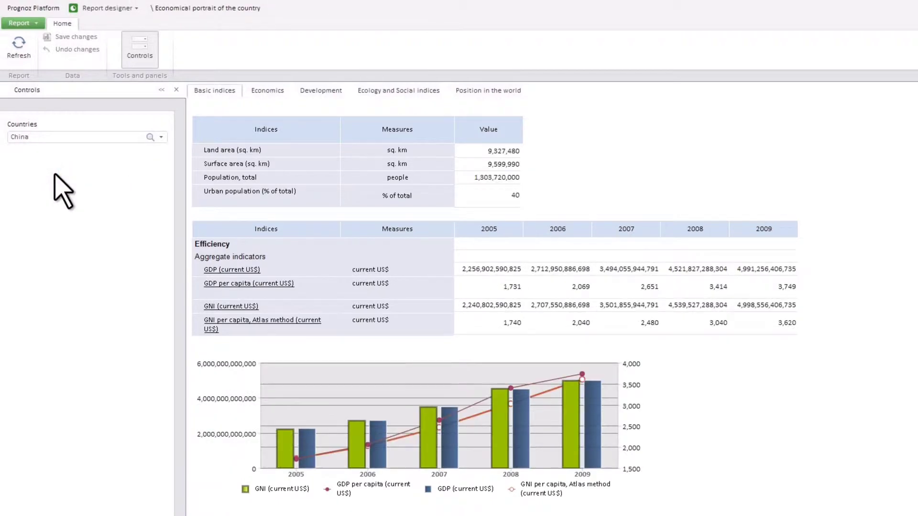
# View China's economics indicators, open the country's position in the world, and set the date to 2009.
pyautogui.click(264, 91)
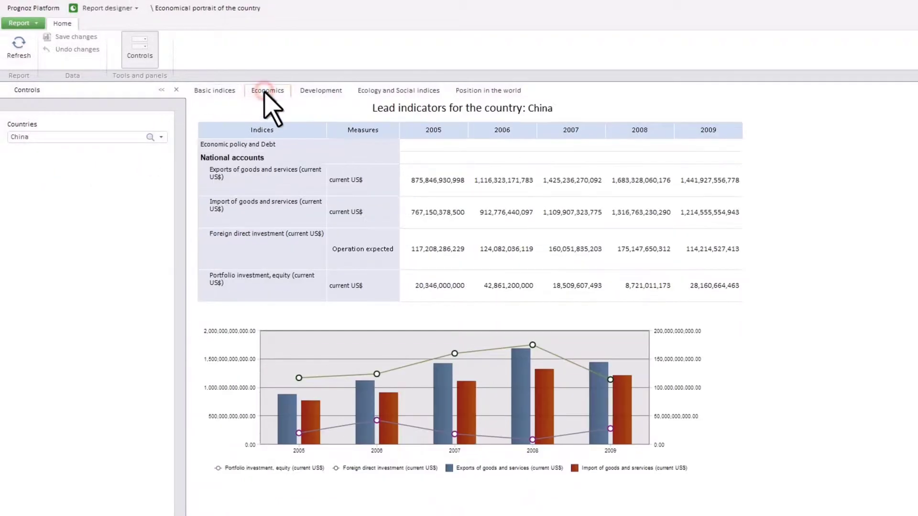
pyautogui.click(468, 91)
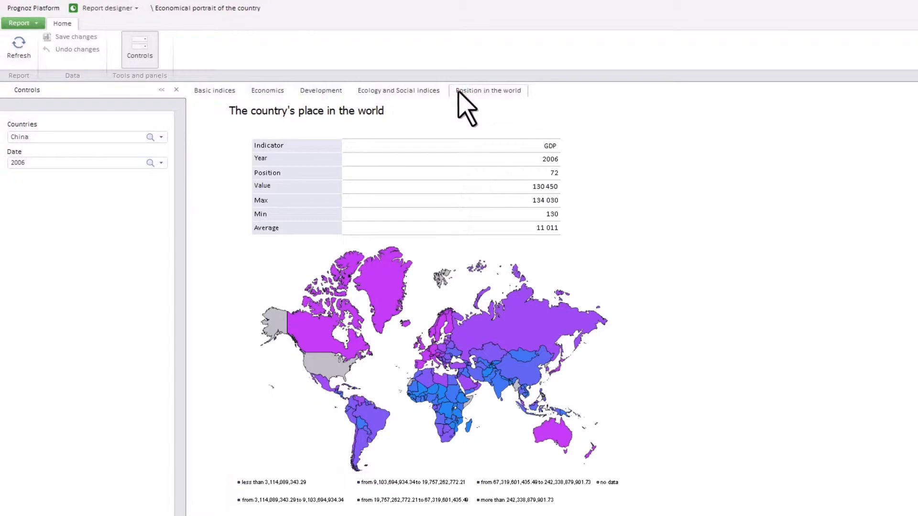
pyautogui.click(150, 163)
pyautogui.click(30, 179)
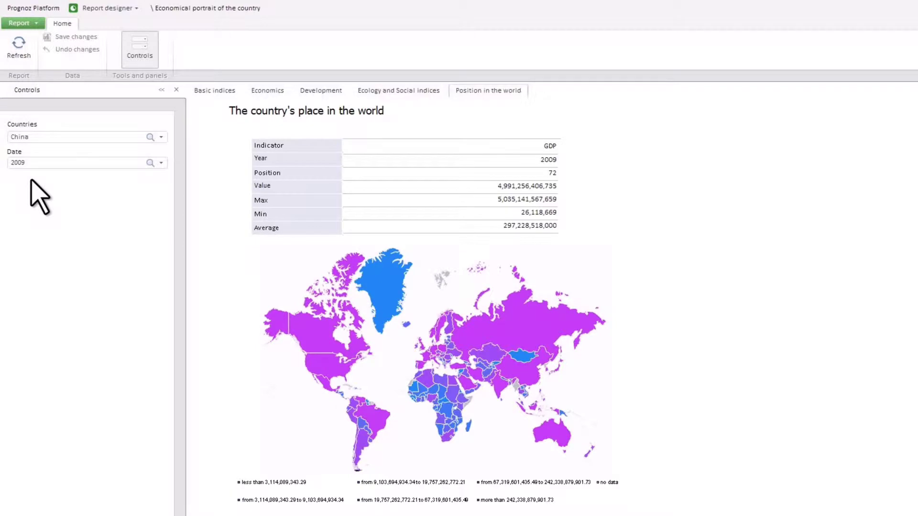
pyautogui.click(25, 23)
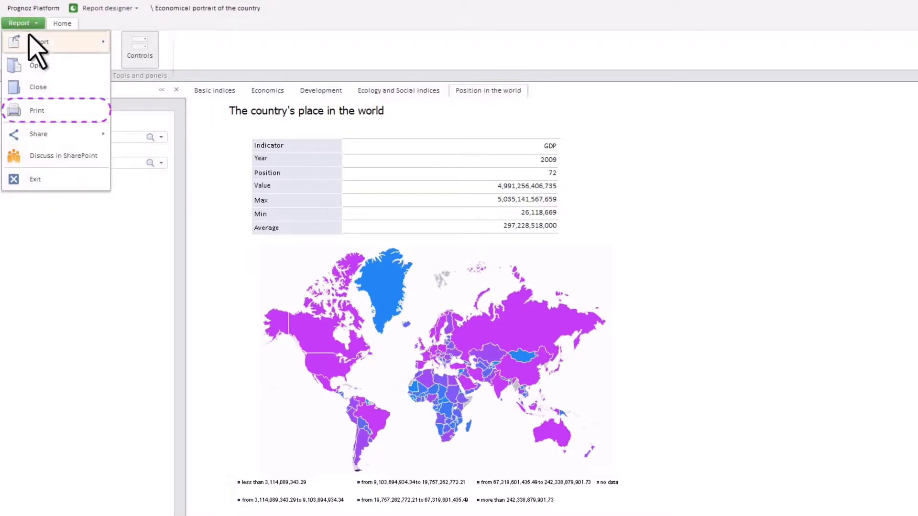
pyautogui.moveTo(29, 38)
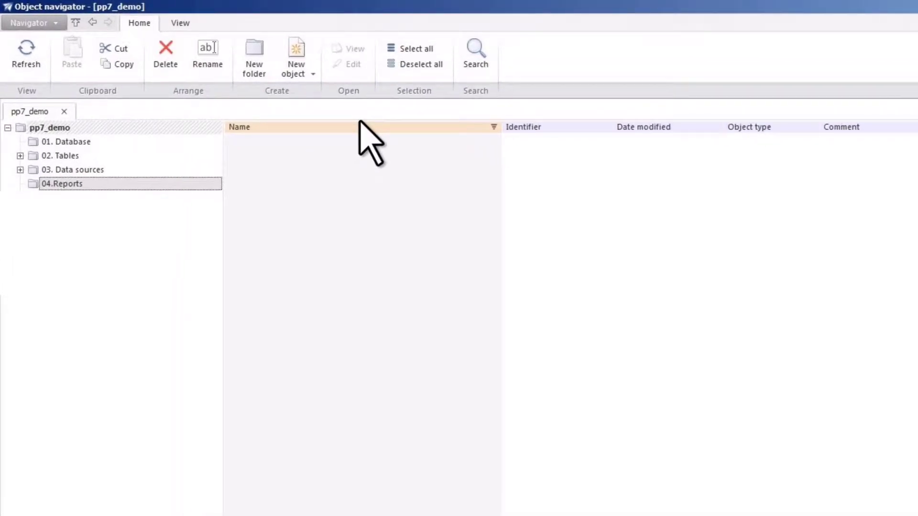
# Create a new regular report in the 04.Reports folder and close the report's settings pane.
pyautogui.click(307, 72)
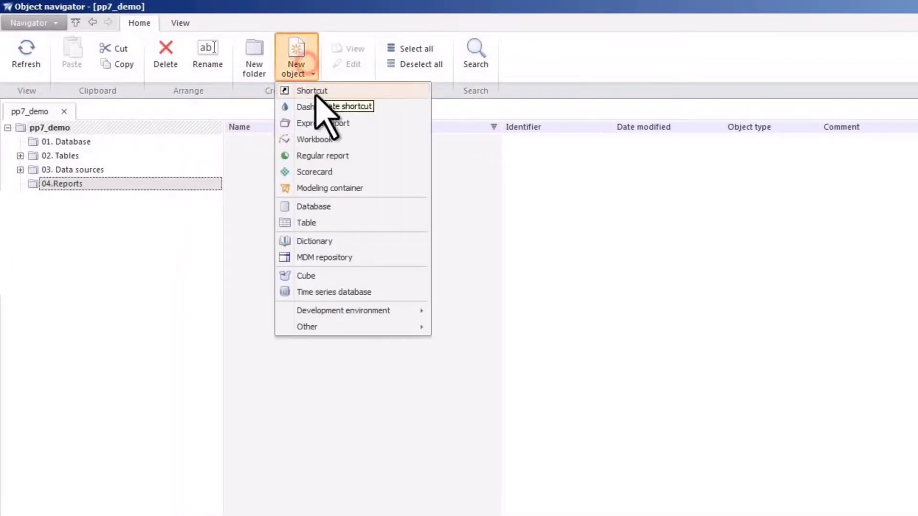
pyautogui.click(316, 157)
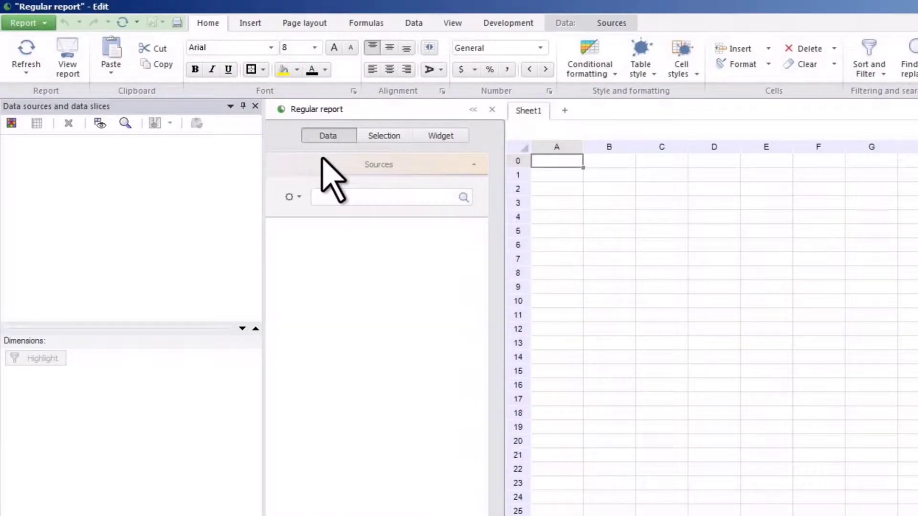
pyautogui.click(494, 108)
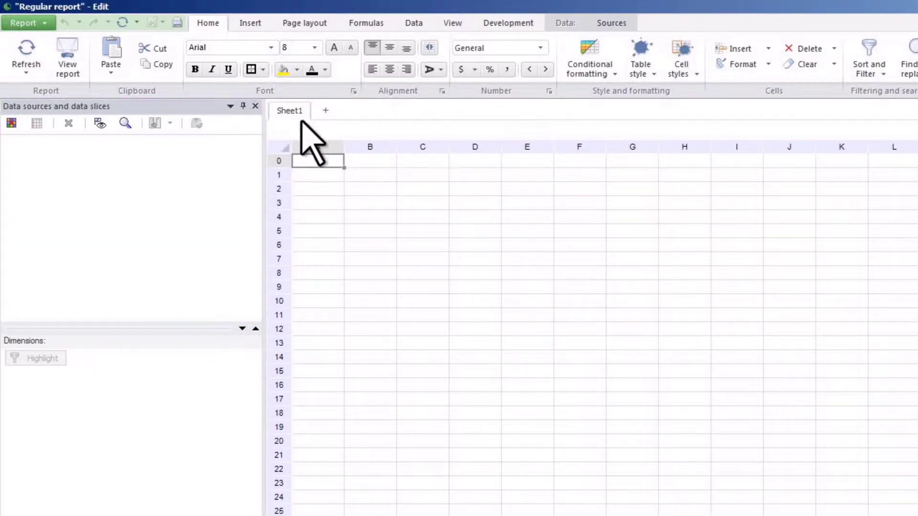
# Add World Bank Cube from the 03. Data sources folder as the report's data source.
pyautogui.click(11, 124)
pyautogui.click(98, 284)
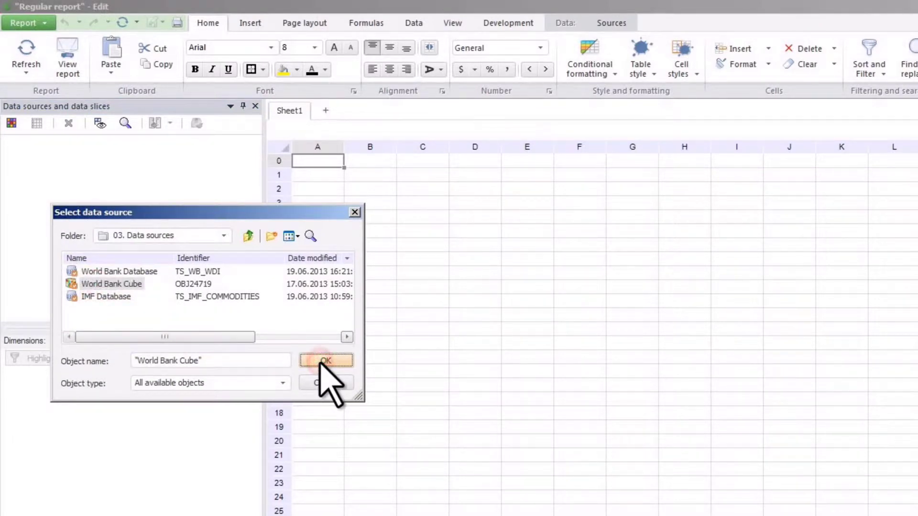
pyautogui.click(326, 361)
# Place a World Bank Cube data area at cell B4 with default sorting settings and refresh the report.
pyautogui.click(378, 217)
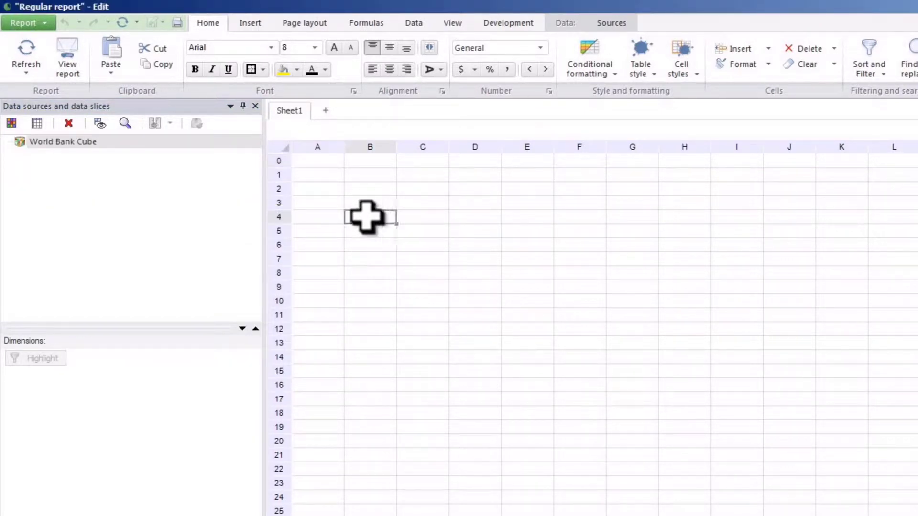
pyautogui.moveTo(44, 142); pyautogui.dragTo(362, 216)
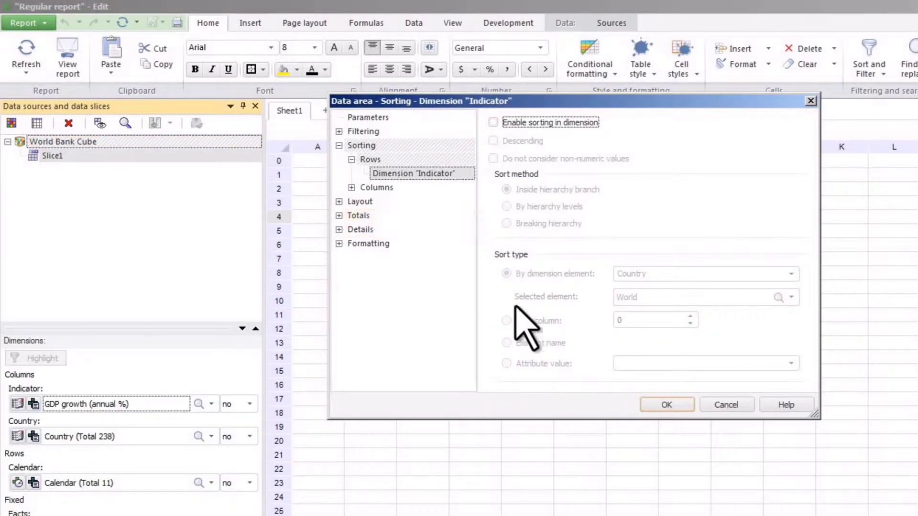
pyautogui.click(667, 405)
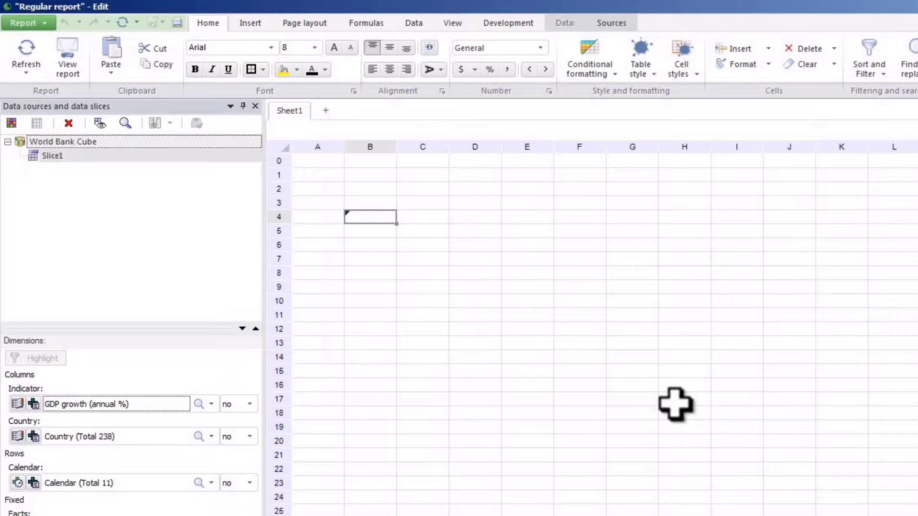
pyautogui.click(28, 48)
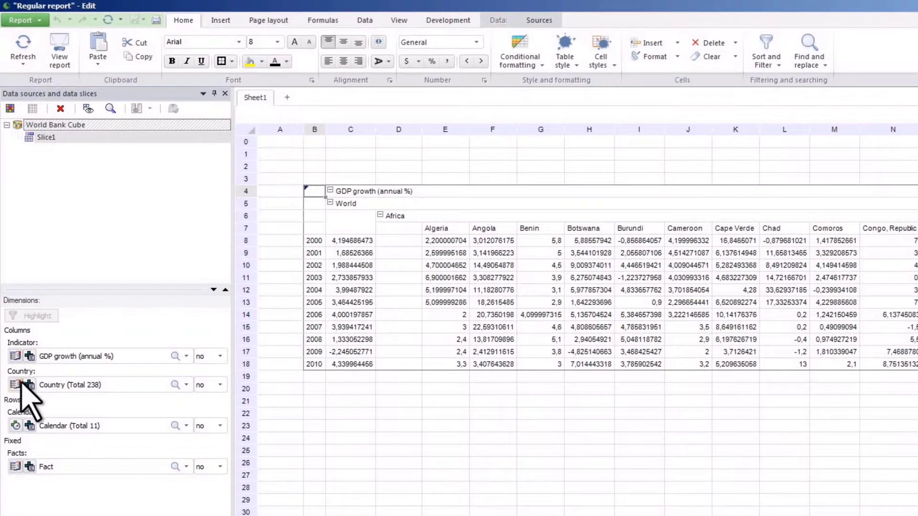
# Rearrange the slice with Country in rows and Calendar as a fixed dimension, and refresh the report.
pyautogui.moveTo(18, 440); pyautogui.dragTo(20, 465)
pyautogui.moveTo(18, 409); pyautogui.dragTo(20, 478)
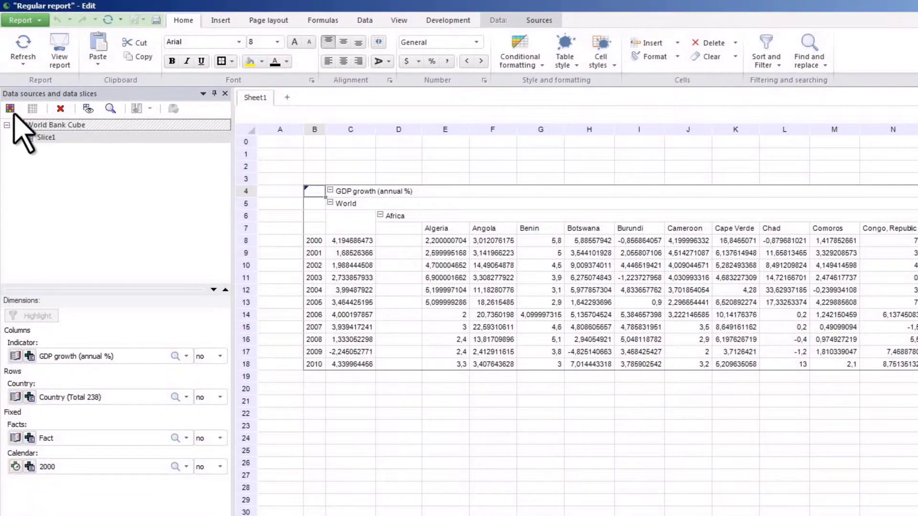
pyautogui.click(24, 42)
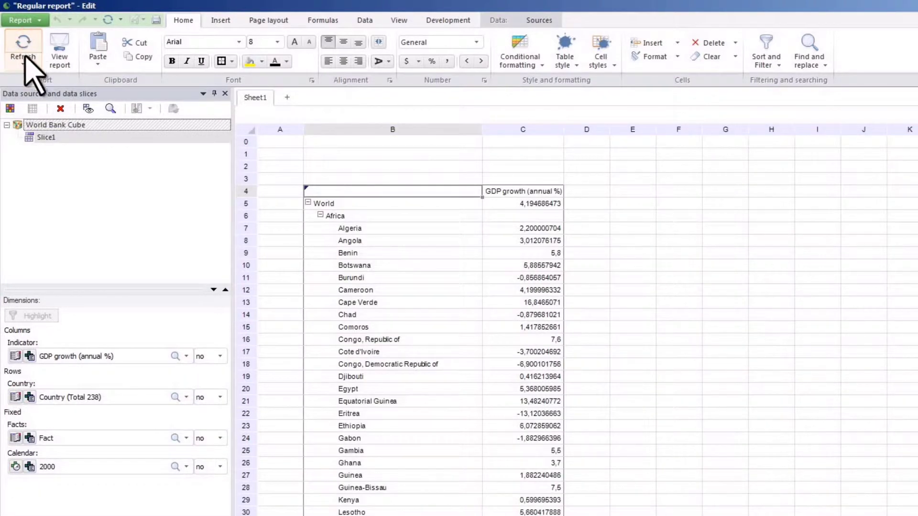
# Restrict the Country dimension to the Great 20 element group and refresh the report.
pyautogui.click(15, 397)
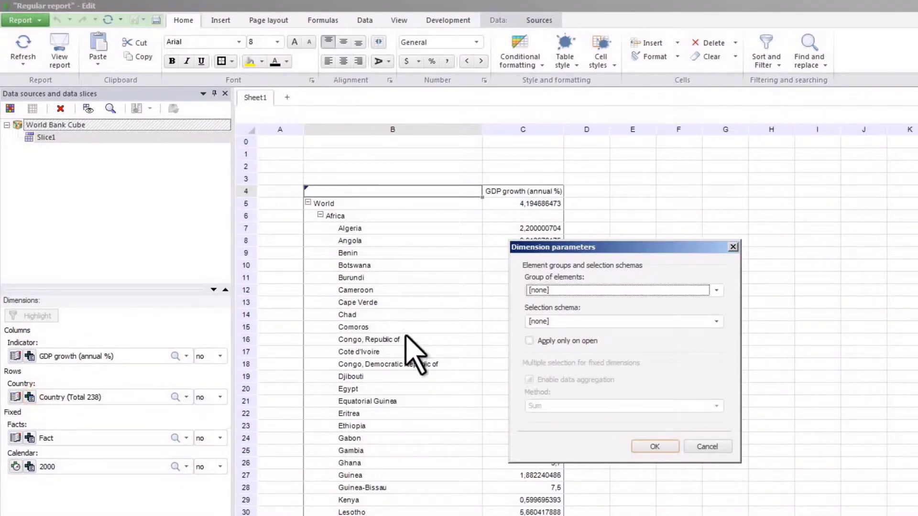
pyautogui.click(717, 290)
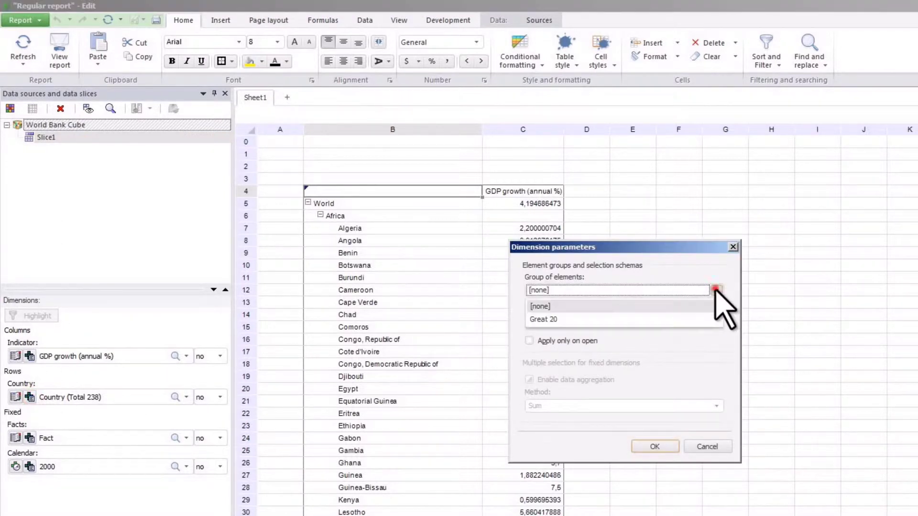
pyautogui.click(697, 320)
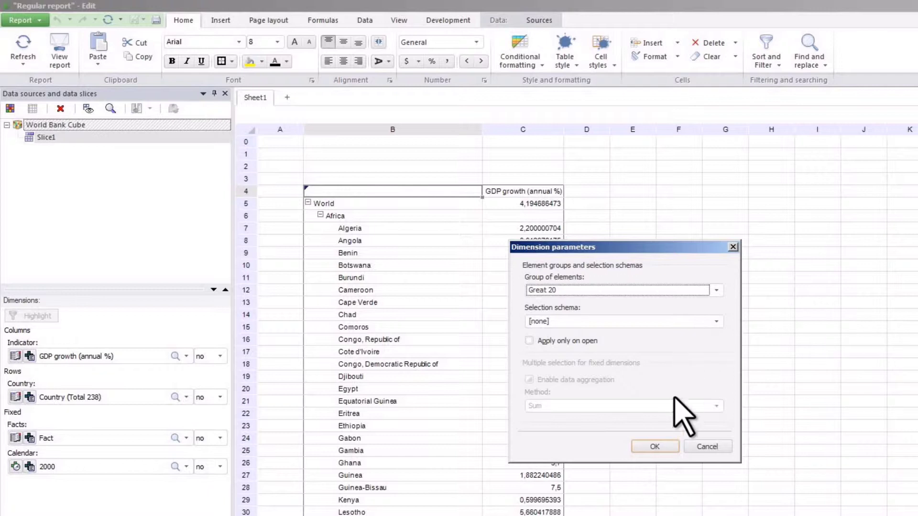
pyautogui.click(655, 447)
pyautogui.click(25, 41)
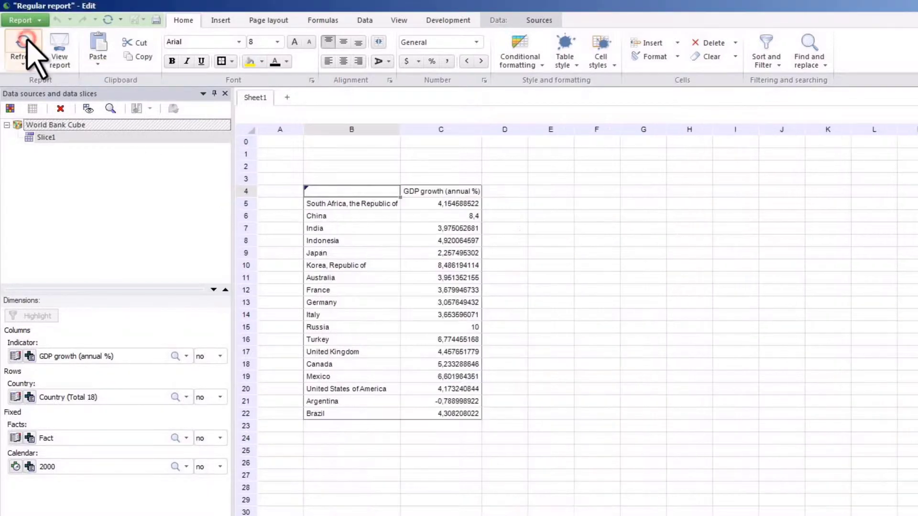
# Select six indicators covering inflation, deposit interest, unemployment, and export and import value indices, set the calendar to 2005, and refresh the data.
pyautogui.click(186, 357)
pyautogui.write('inflation')
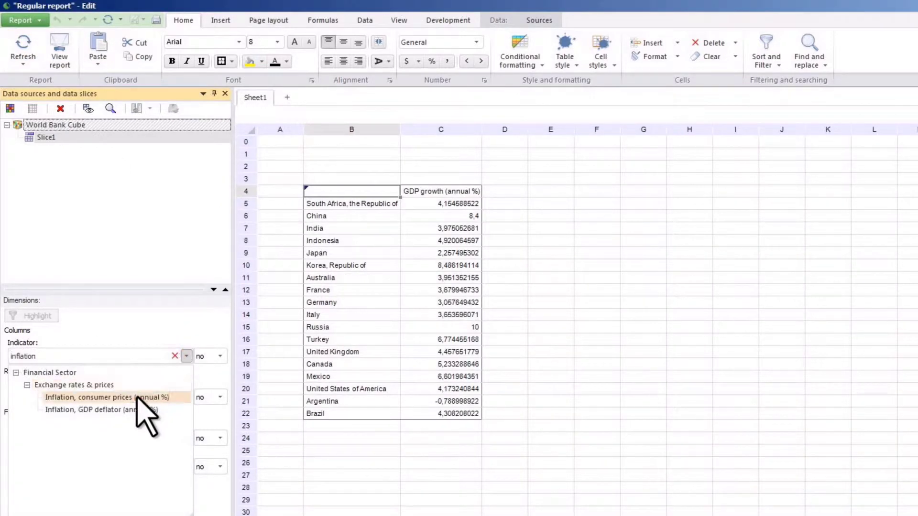
pyautogui.click(139, 407)
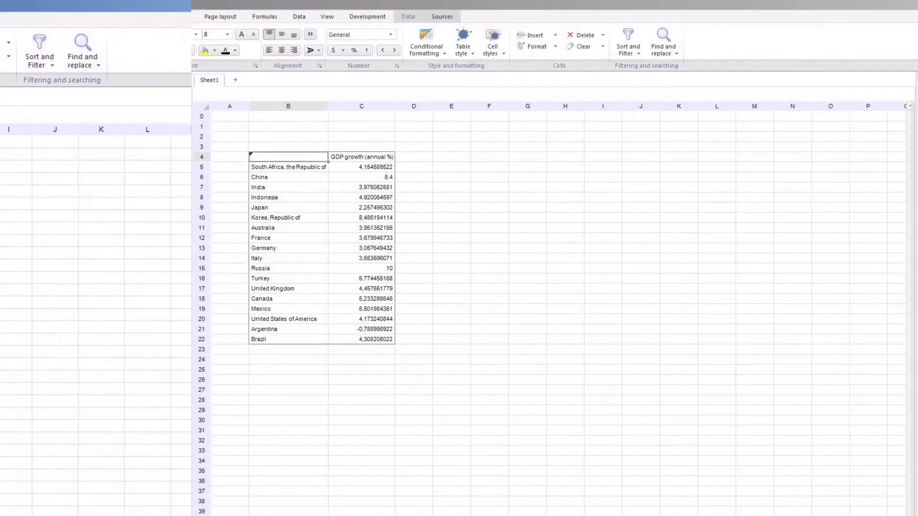
pyautogui.click(54, 447)
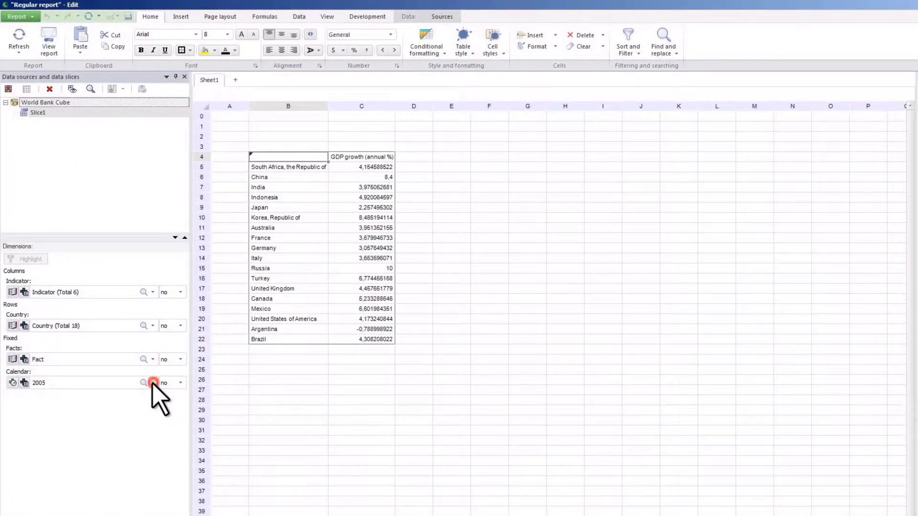
pyautogui.click(15, 36)
# Rename Slice1 as Table and turn on automatic refresh for the report.
pyautogui.click(37, 113)
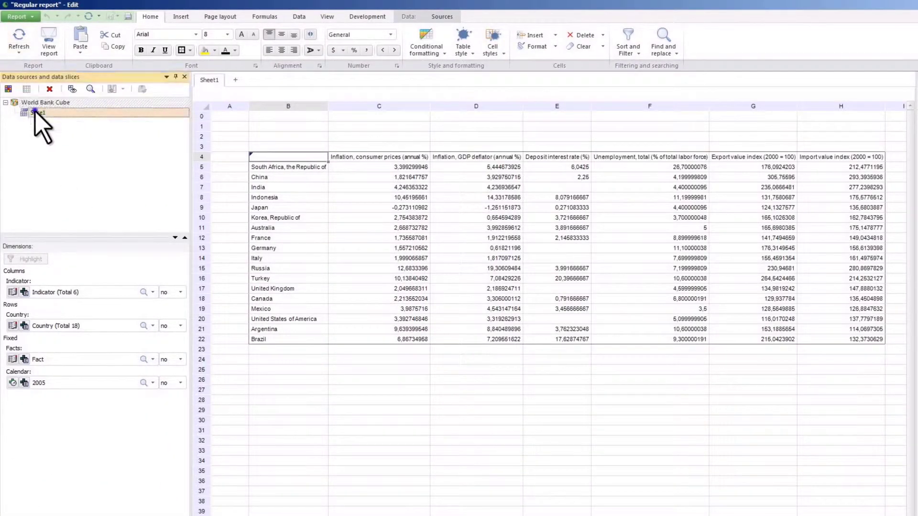
pyautogui.rightClick(38, 113)
pyautogui.click(58, 163)
pyautogui.write('Table')
pyautogui.press('Return')
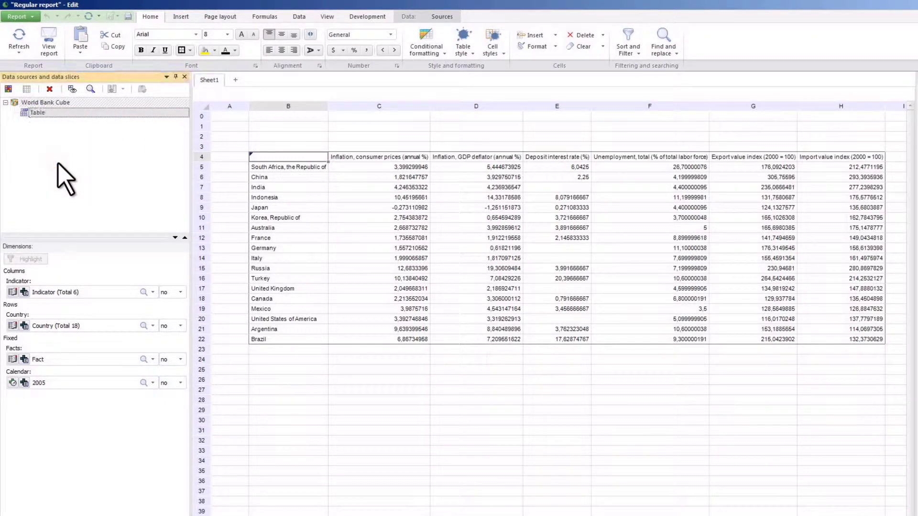
pyautogui.click(22, 53)
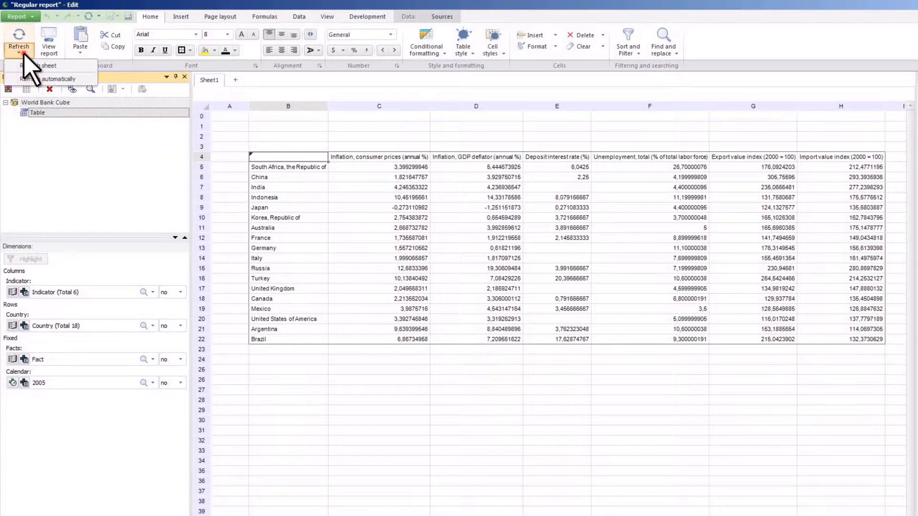
pyautogui.click(17, 81)
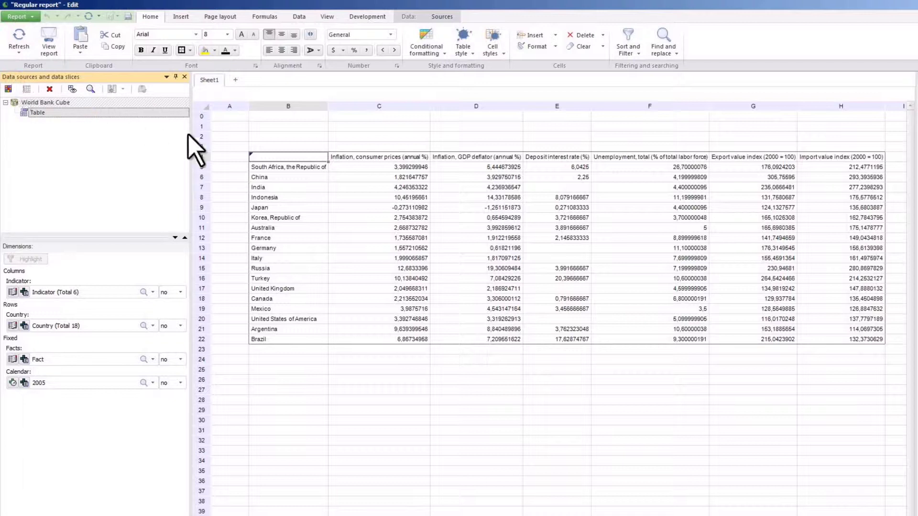
# Apply the green table style to the data area at cell B4.
pyautogui.click(301, 155)
pyautogui.click(459, 17)
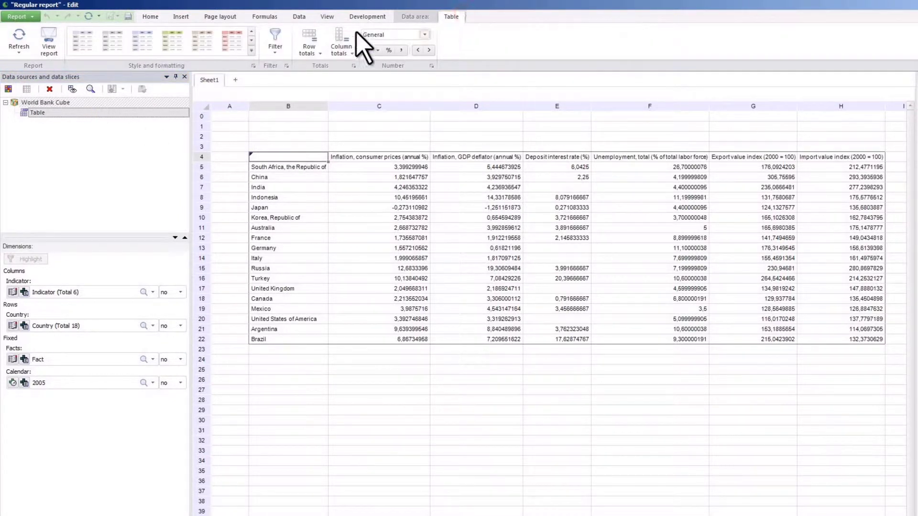
pyautogui.click(178, 43)
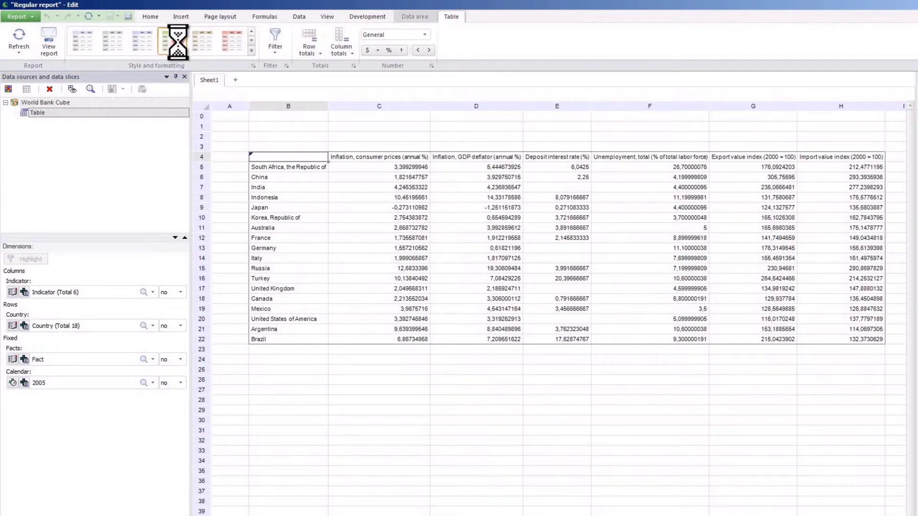
# Format the data area's row headings with a bold font of size 10.
pyautogui.rightClick(265, 155)
pyautogui.click(286, 165)
pyautogui.click(270, 149)
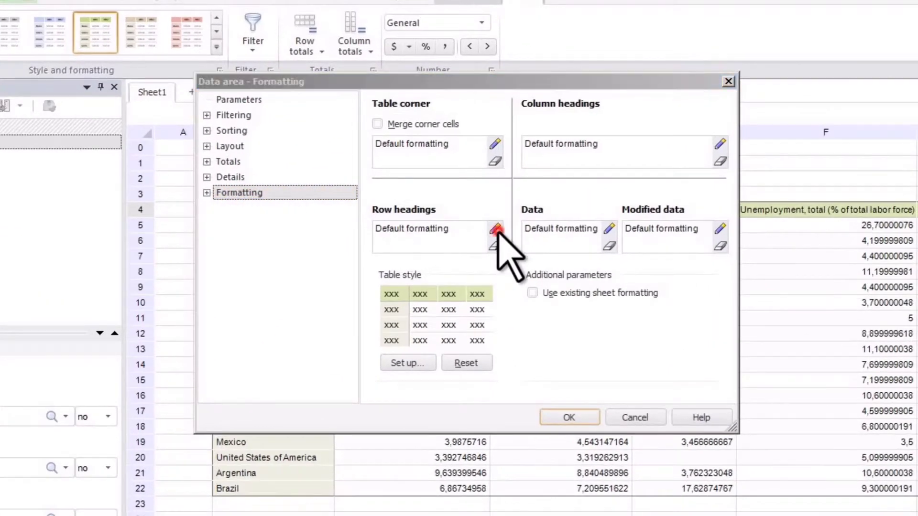
pyautogui.click(496, 229)
pyautogui.click(459, 161)
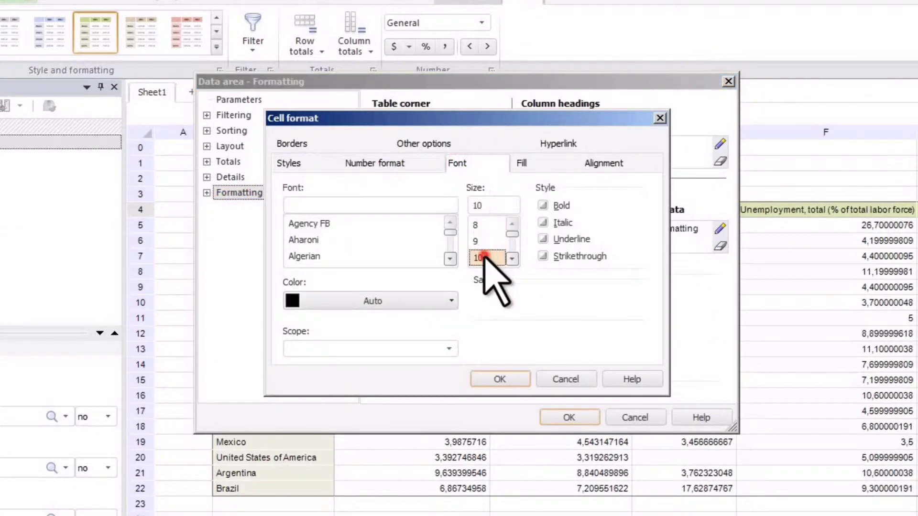
pyautogui.click(543, 205)
pyautogui.click(499, 379)
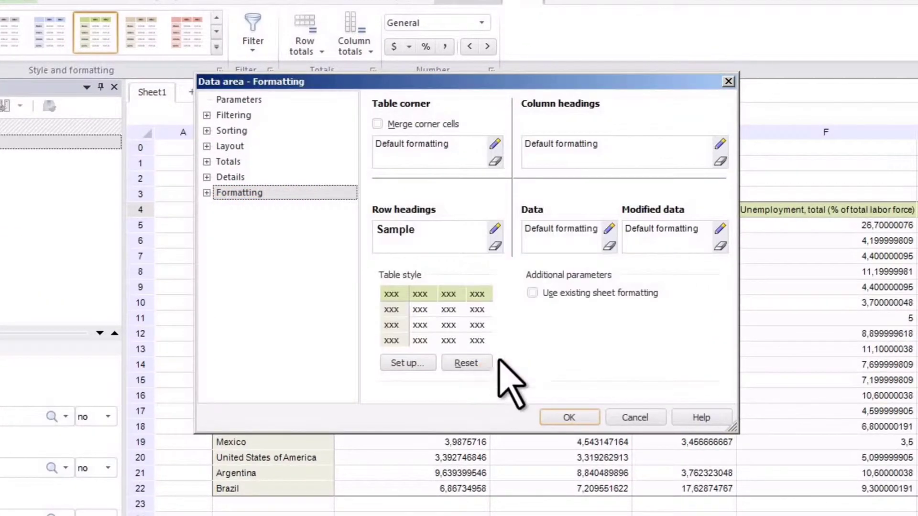
# Make the column headings bold, format the data with two decimal places, and apply the data area formatting.
pyautogui.click(720, 144)
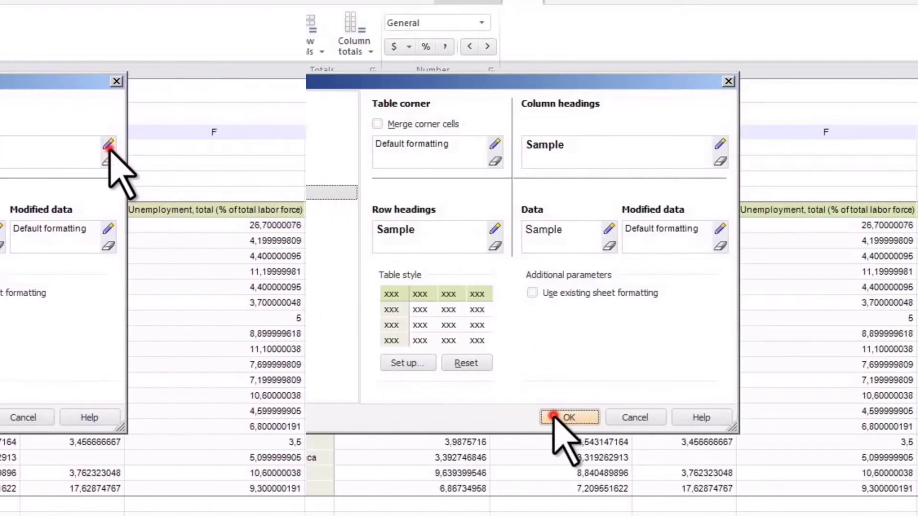
pyautogui.click(531, 417)
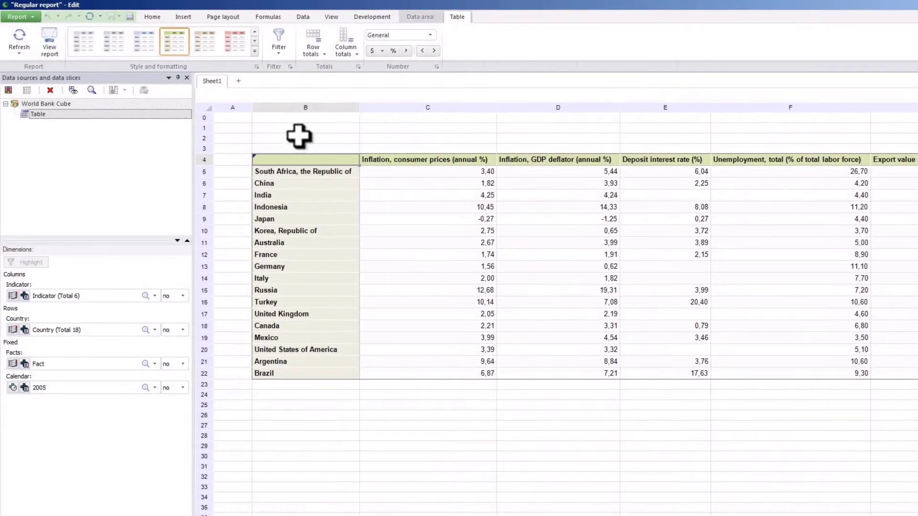
# Narrow column A and columns C to H, and increase the height of heading row 4 to fit wrapped headings.
pyautogui.rightClick(241, 109)
pyautogui.click(275, 117)
pyautogui.click(503, 306)
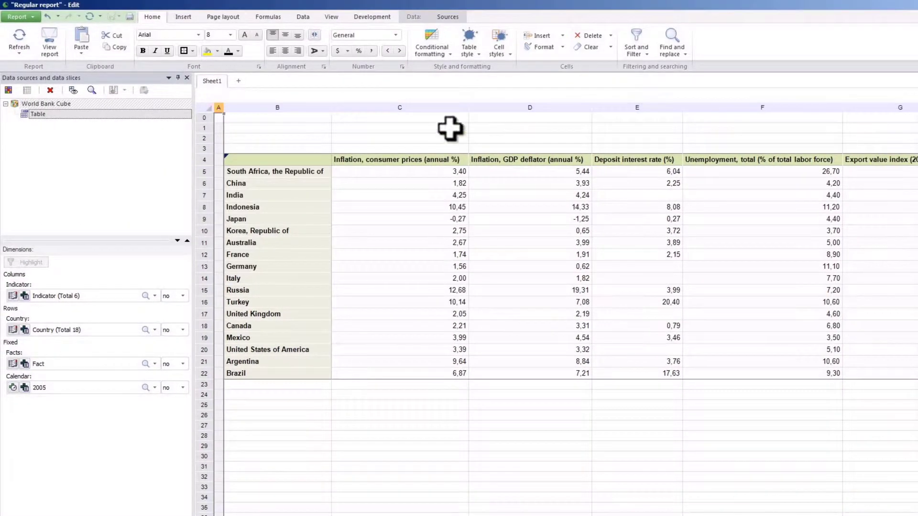
pyautogui.moveTo(441, 110); pyautogui.dragTo(375, 117)
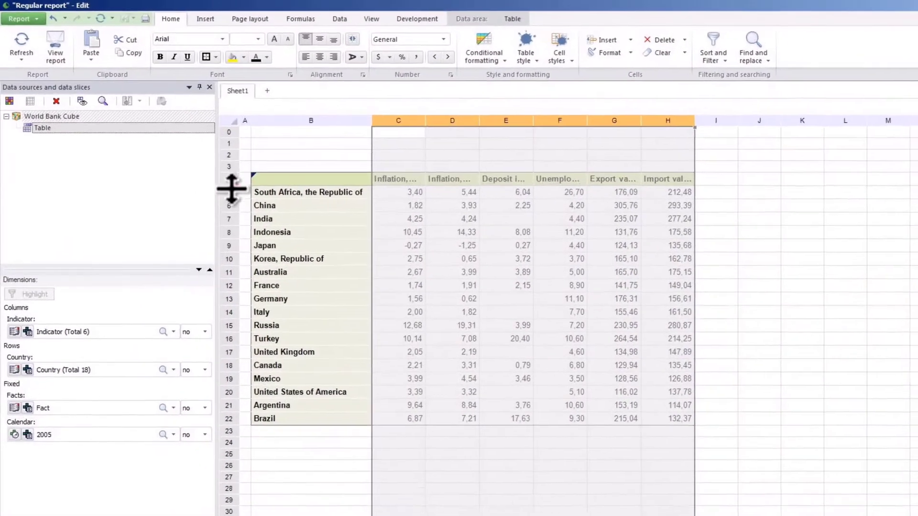
pyautogui.moveTo(182, 146); pyautogui.dragTo(181, 172)
# Merge cells A1 to H1 and enter the title "Lead deposit interest rates and economical indices for G20 countries".
pyautogui.moveTo(194, 113); pyautogui.dragTo(519, 116)
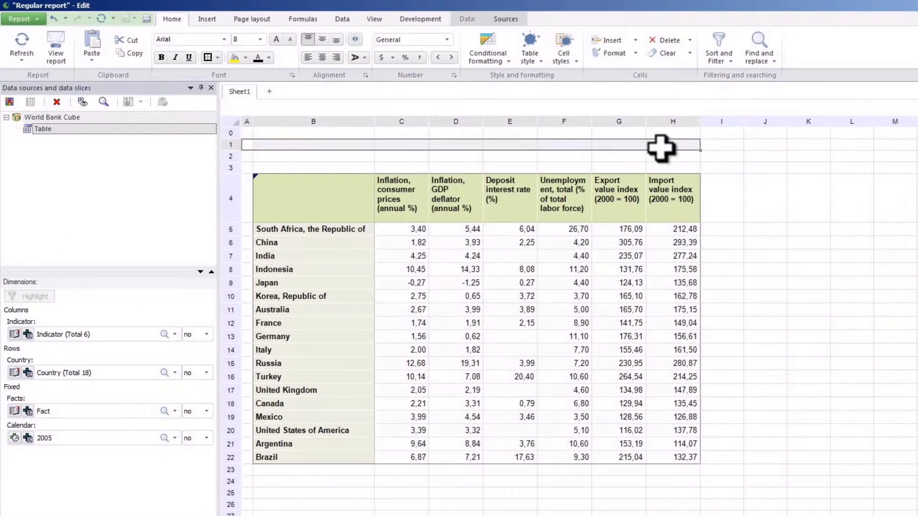
pyautogui.click(356, 38)
pyautogui.write('Lead deposit interest rates and economical indices for G20 countries')
# Set the title text in row 1 to font size 14 and center it.
pyautogui.moveTo(442, 145); pyautogui.dragTo(261, 144)
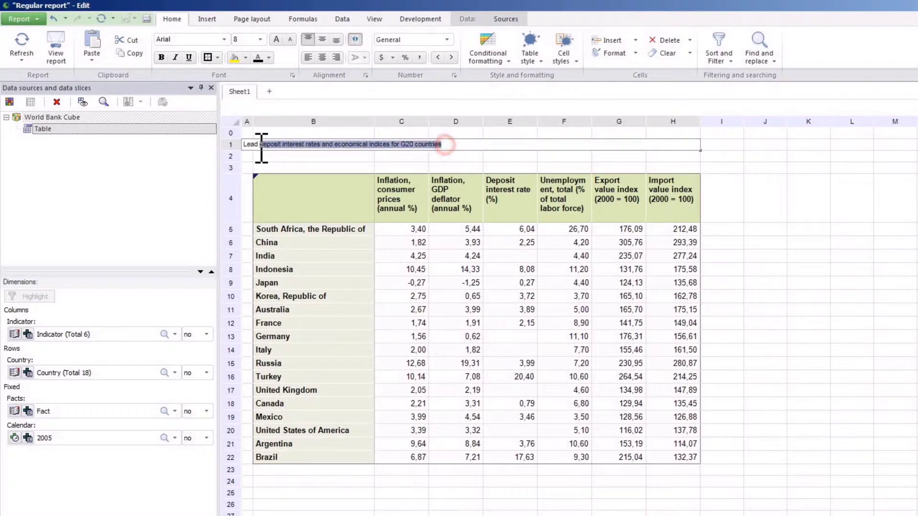
pyautogui.click(260, 40)
pyautogui.click(262, 92)
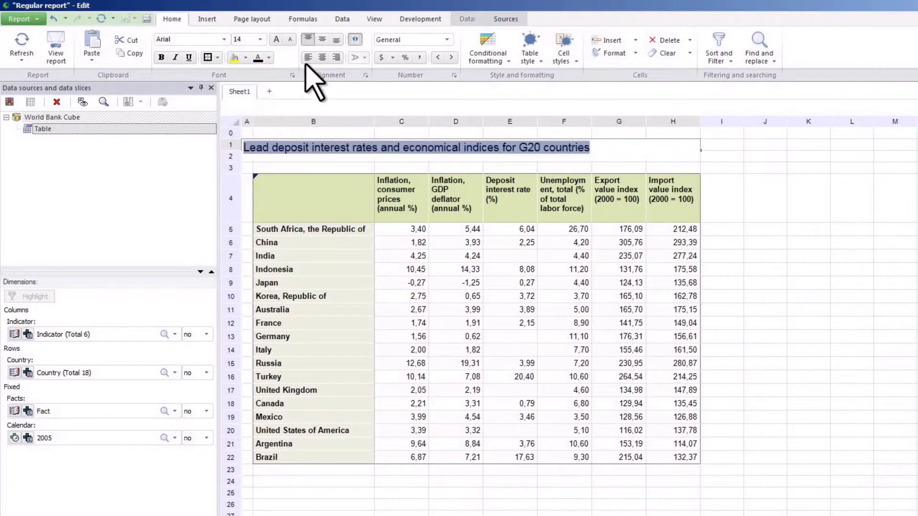
pyautogui.click(322, 56)
pyautogui.click(410, 231)
# Insert the GetSelectionEl function from the Report functions category into row 2 across columns A to H.
pyautogui.moveTo(260, 171); pyautogui.dragTo(651, 172)
pyautogui.click(305, 19)
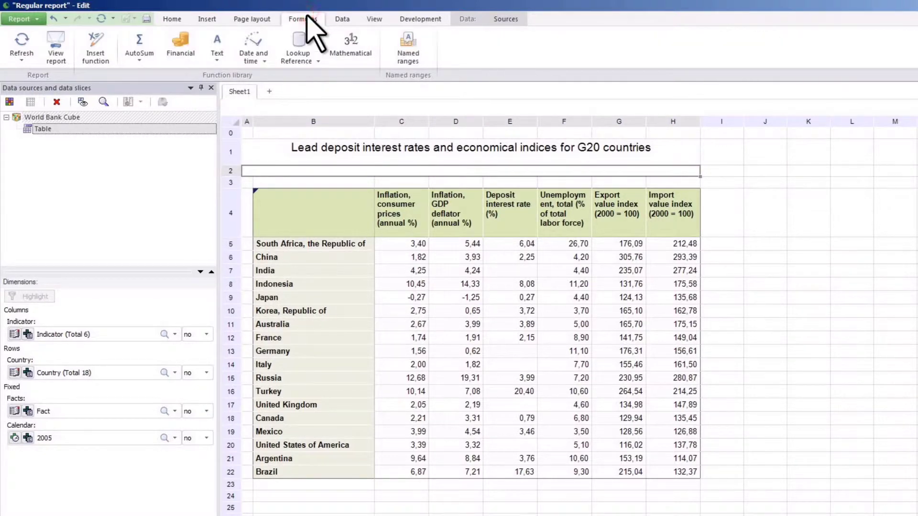
pyautogui.click(110, 56)
pyautogui.click(685, 216)
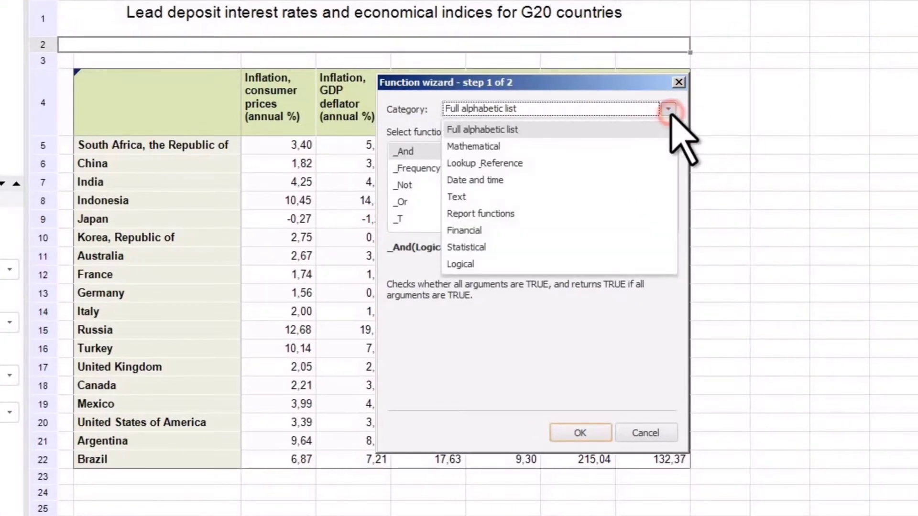
pyautogui.click(598, 213)
pyautogui.click(550, 172)
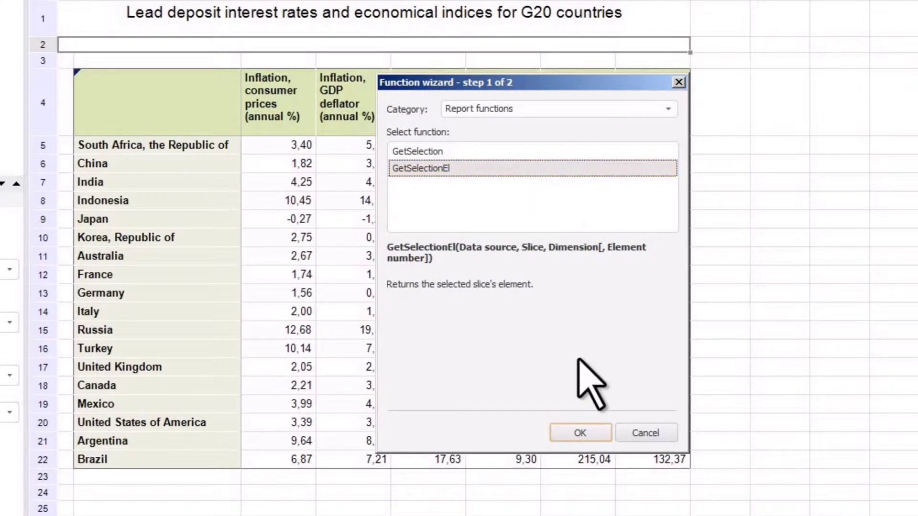
pyautogui.click(588, 436)
# Set the function's data source to World Bank Cube, the slice to Table and the dimension to Calendar.
pyautogui.click(617, 144)
pyautogui.click(606, 166)
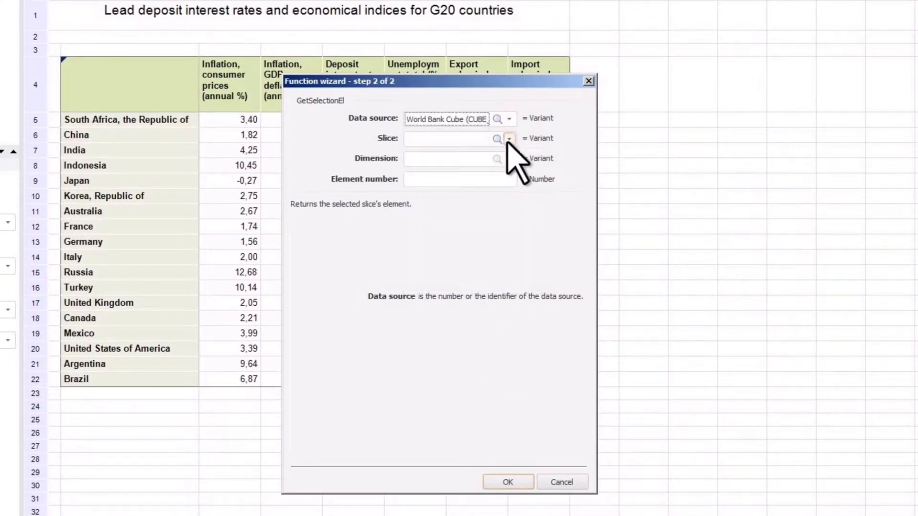
pyautogui.click(617, 168)
pyautogui.click(560, 193)
pyautogui.click(509, 159)
pyautogui.click(445, 330)
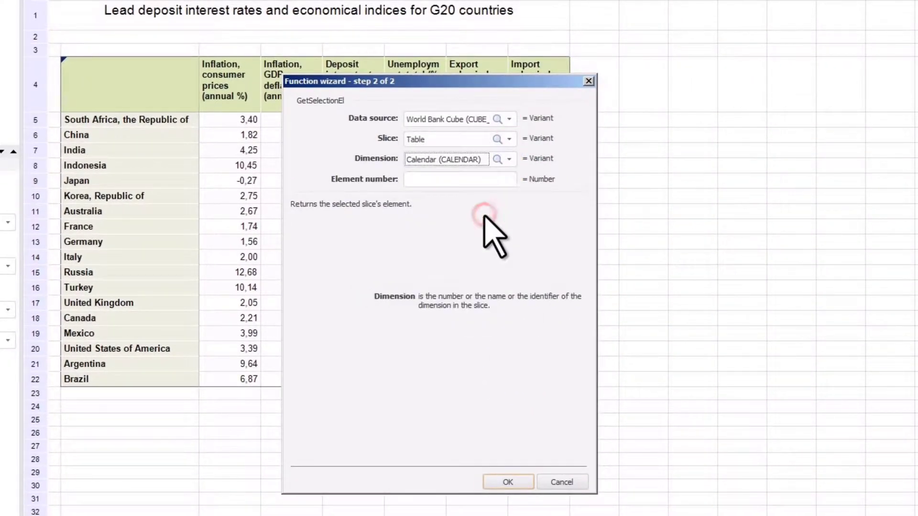
pyautogui.click(508, 482)
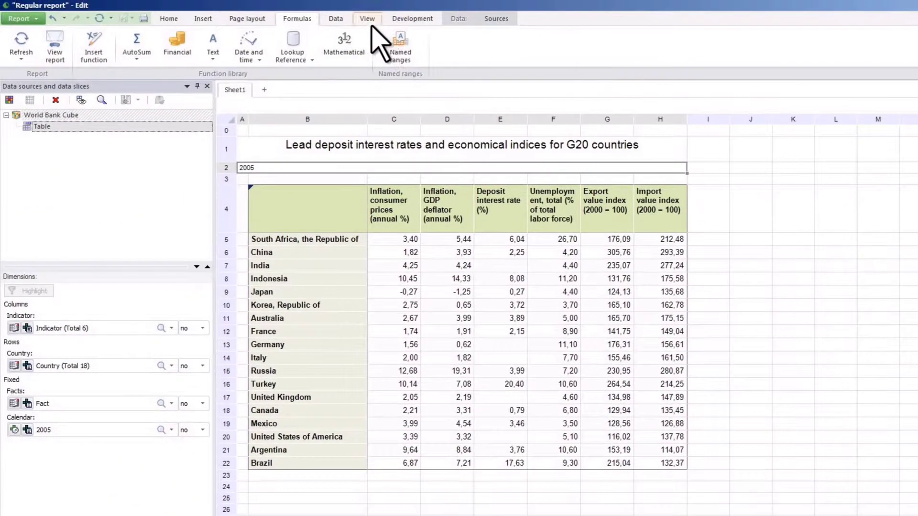
# Display the formula bar to prefix the A2 formula with "Reporting date: " +, and center the line at font size 9.
pyautogui.click(367, 18)
pyautogui.click(129, 52)
pyautogui.click(139, 87)
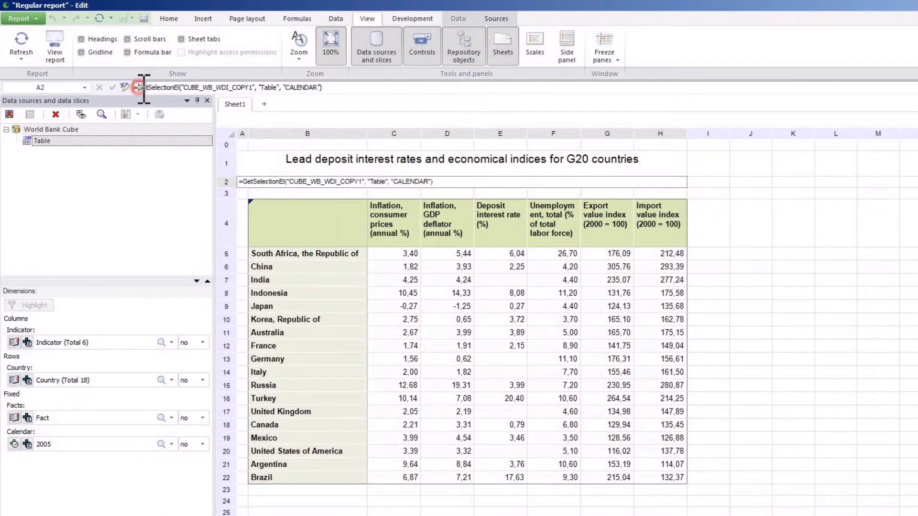
pyautogui.write('"Reporting date: "+')
pyautogui.click(112, 87)
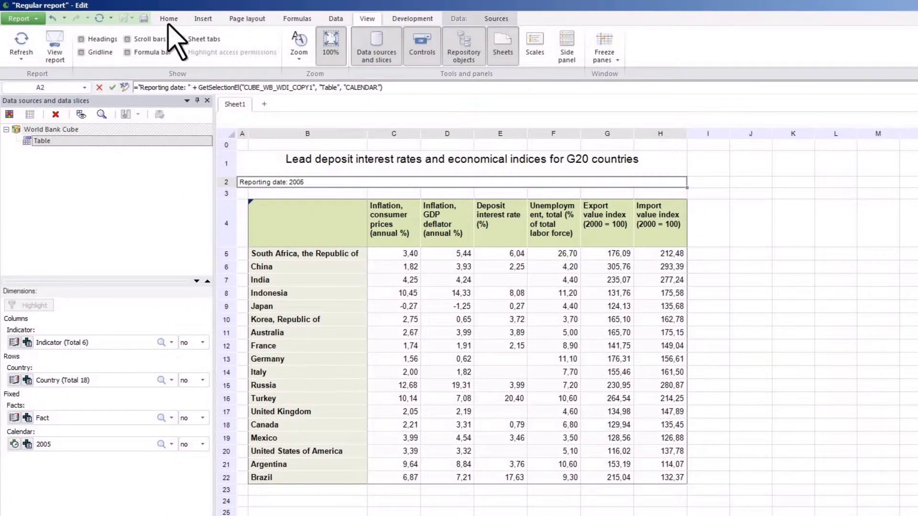
pyautogui.click(169, 19)
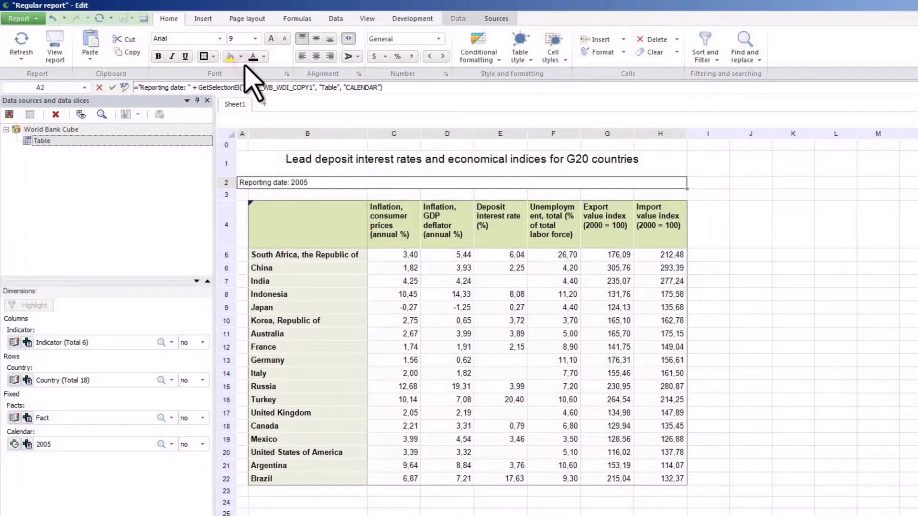
pyautogui.click(316, 56)
# Rename the report sheet as Economical indicators.
pyautogui.rightClick(237, 104)
pyautogui.click(268, 138)
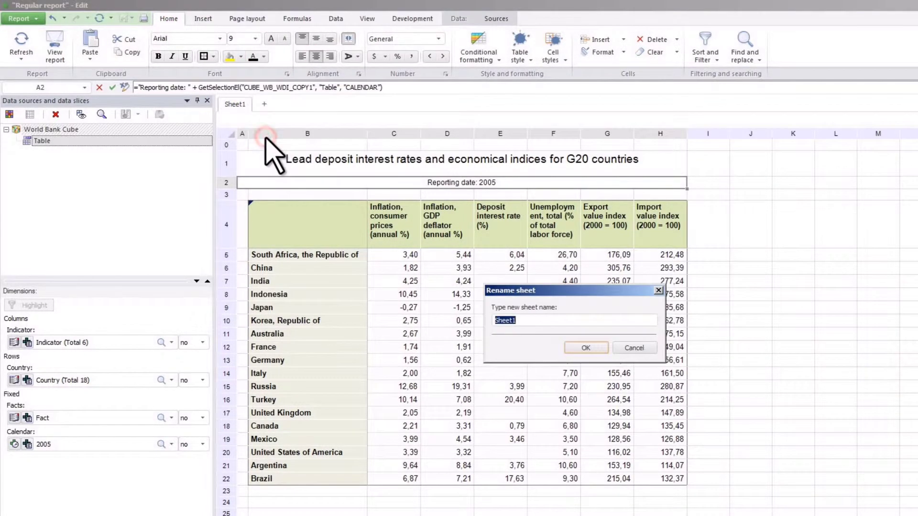
pyautogui.write('Economical indicators')
pyautogui.click(584, 349)
# Add two new sheets to the report and rename the first of them as Import/Export.
pyautogui.click(311, 104)
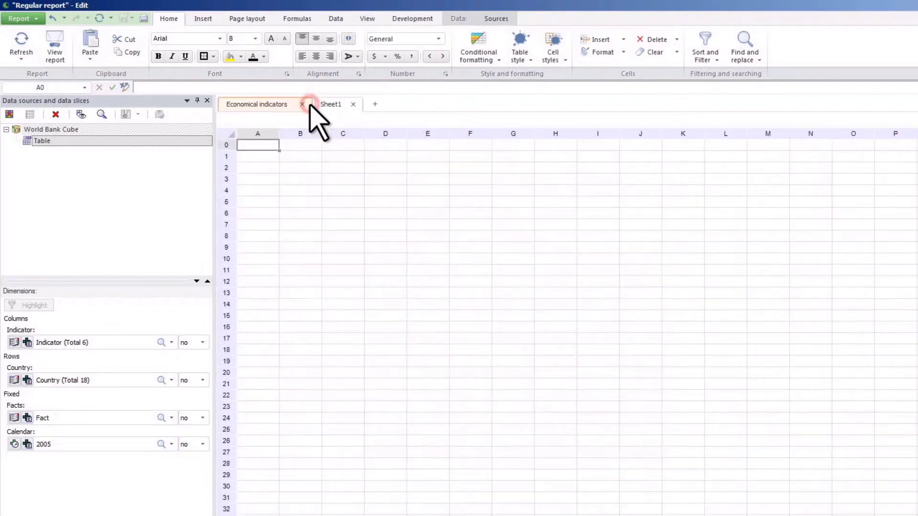
pyautogui.click(375, 103)
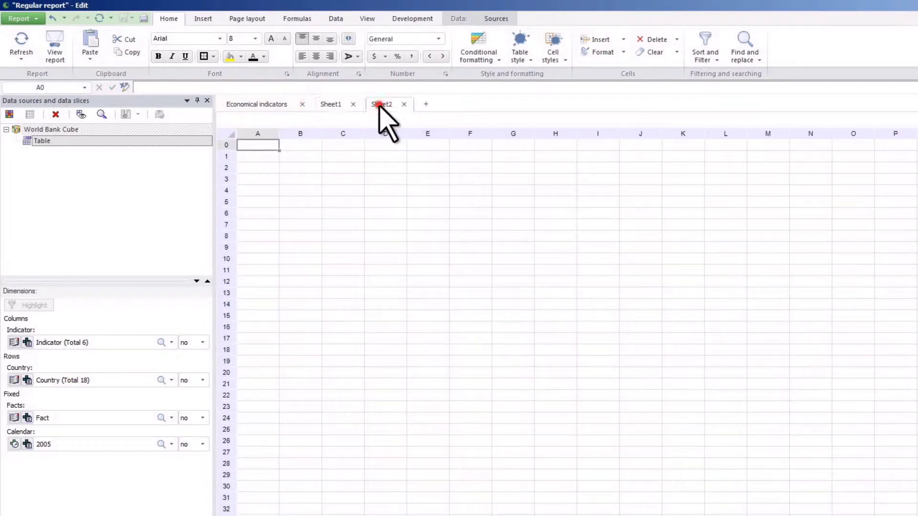
pyautogui.rightClick(341, 106)
pyautogui.click(375, 139)
pyautogui.write('Import/Export')
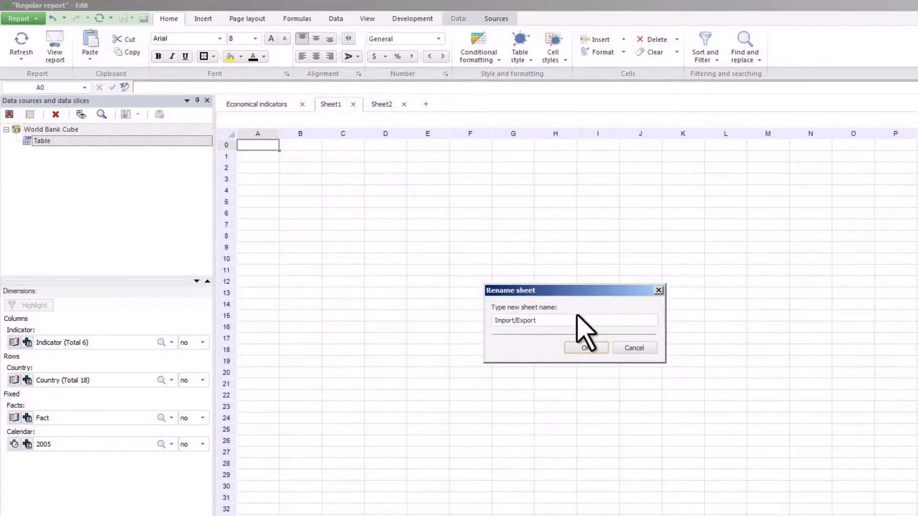
pyautogui.click(584, 348)
# Rename Sheet2 as Chart.
pyautogui.rightClick(404, 106)
pyautogui.click(433, 139)
pyautogui.write('Chart')
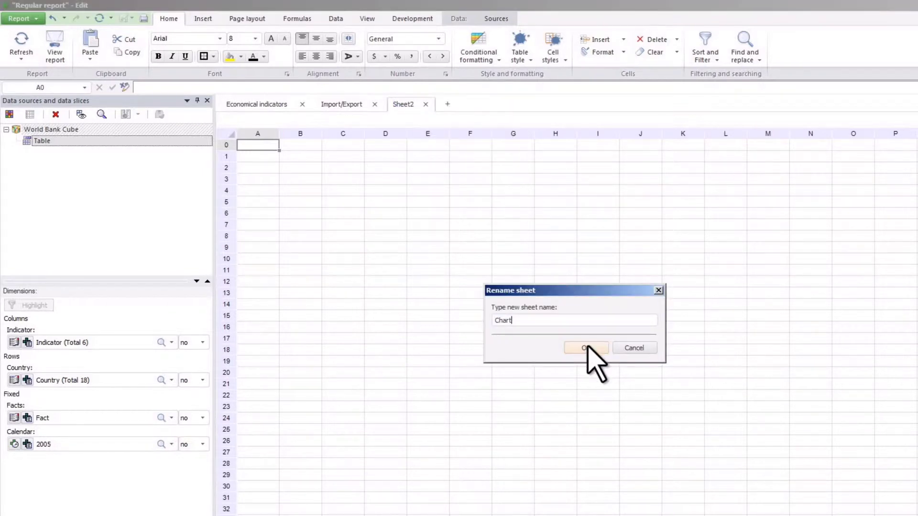
pyautogui.click(588, 347)
# On the Import/Export sheet, duplicate the Table slice and rename the copy as Table (Import/Export).
pyautogui.click(347, 104)
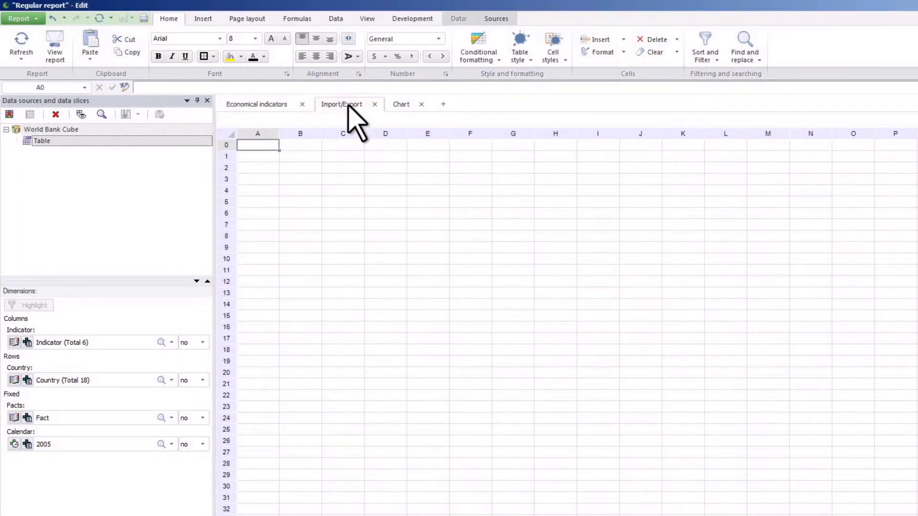
pyautogui.rightClick(41, 141)
pyautogui.moveTo(53, 149)
pyautogui.click(181, 149)
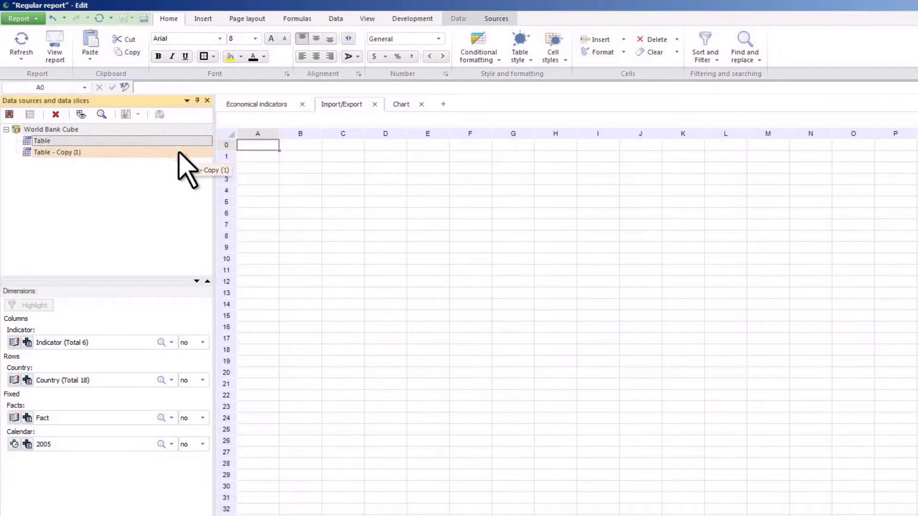
pyautogui.rightClick(62, 151)
pyautogui.click(98, 215)
pyautogui.write('Table (Import/Export)')
pyautogui.press('Return')
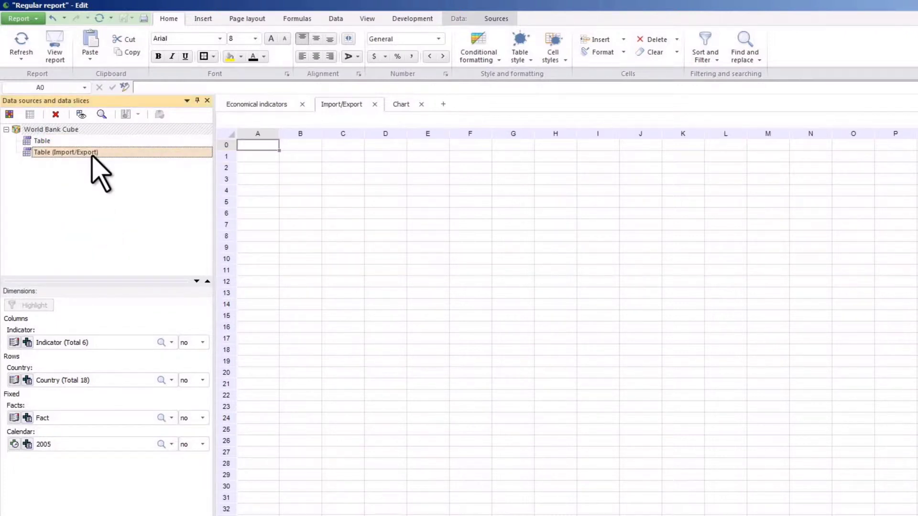
# Place the Table (Import/Export) slice on the Import/Export sheet as a data area starting at cell B4.
pyautogui.click(300, 190)
pyautogui.moveTo(48, 153); pyautogui.dragTo(295, 191)
pyautogui.click(551, 328)
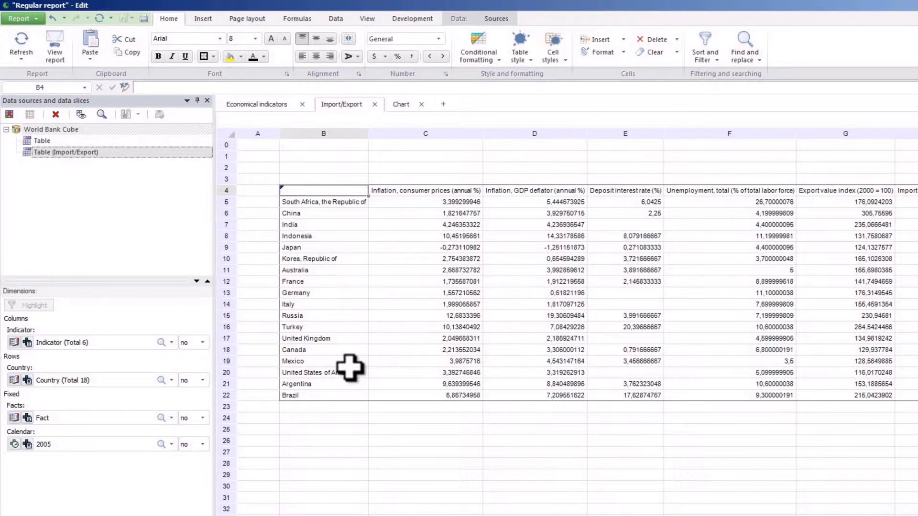
# Link the dimensions of the Table (Import/Export) and Table slices by setting Country to #1 and Calendar to #2.
pyautogui.click(203, 380)
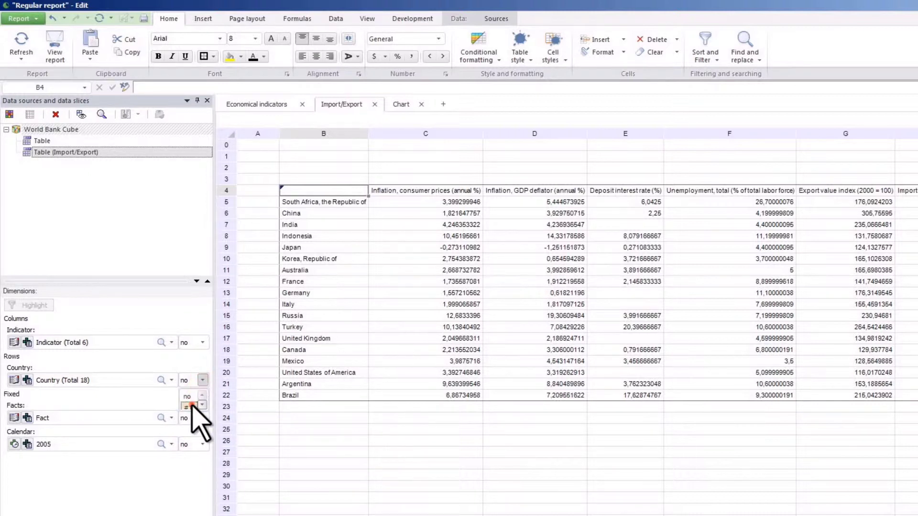
pyautogui.click(194, 396)
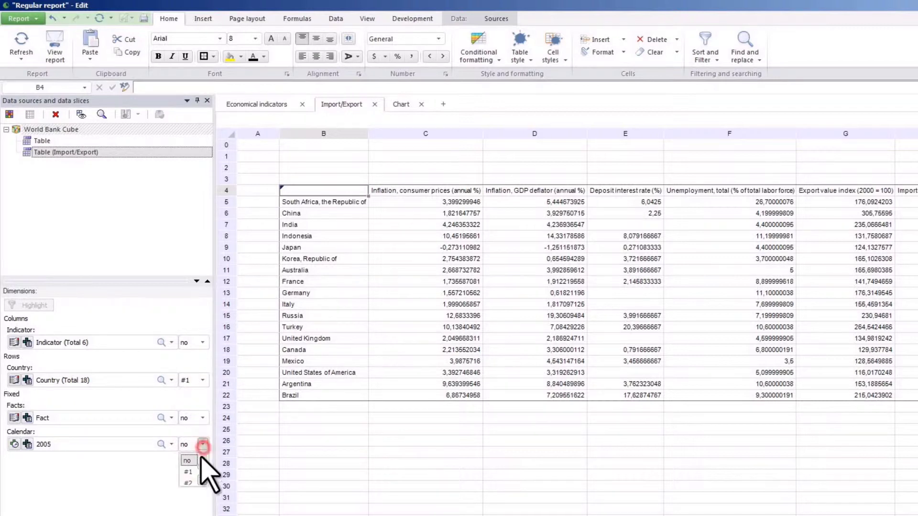
pyautogui.click(53, 141)
pyautogui.click(203, 380)
pyautogui.click(188, 408)
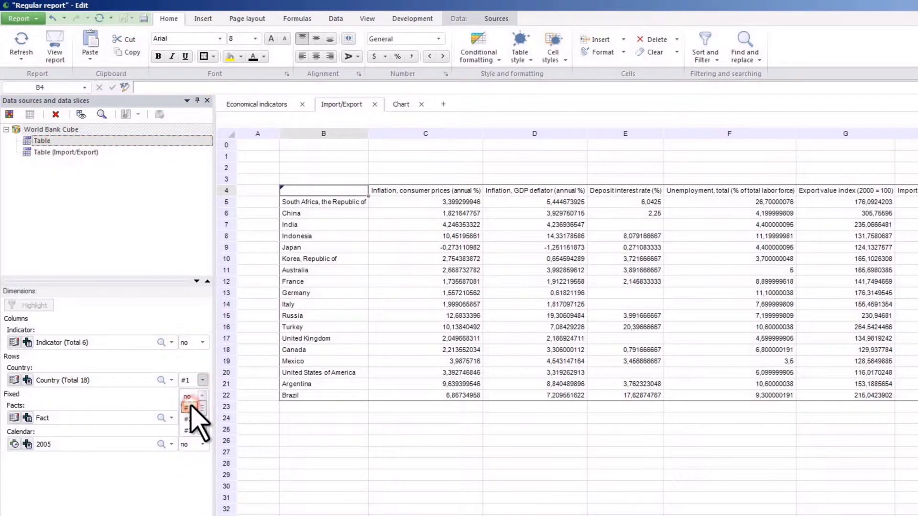
pyautogui.click(203, 444)
pyautogui.click(190, 483)
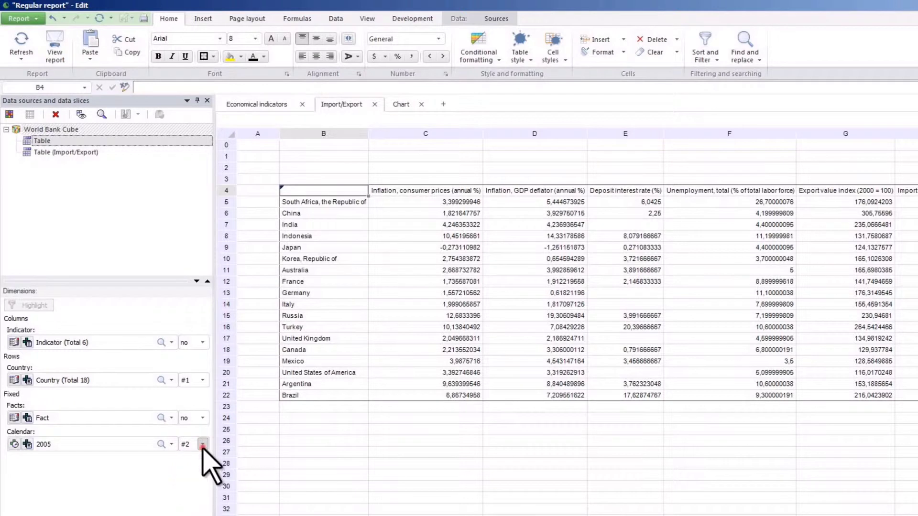
# Replace the Table (Import/Export) slice's indicators with Exports and Imports of goods and services (current US$), and refresh the report.
pyautogui.click(86, 153)
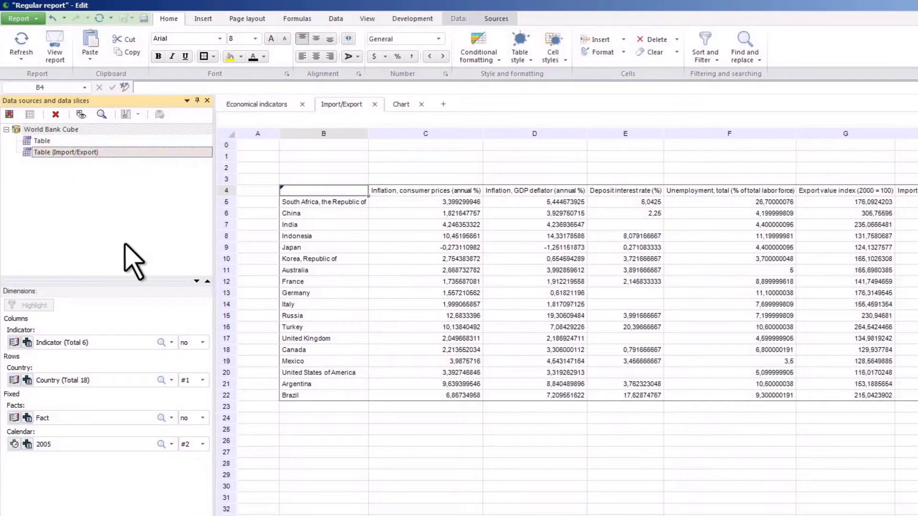
pyautogui.click(161, 342)
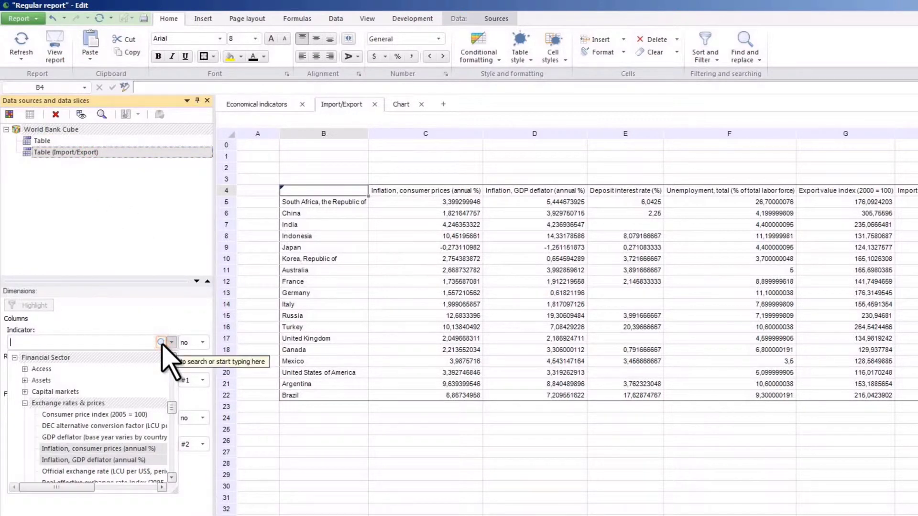
pyautogui.rightClick(88, 359)
pyautogui.click(114, 394)
pyautogui.click(106, 343)
pyautogui.write('Export of goods and services (current US$)')
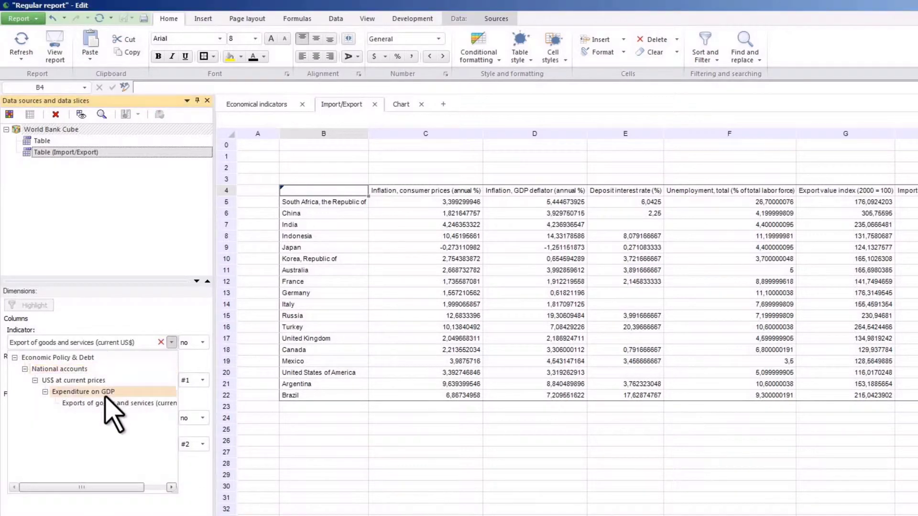
pyautogui.click(98, 404)
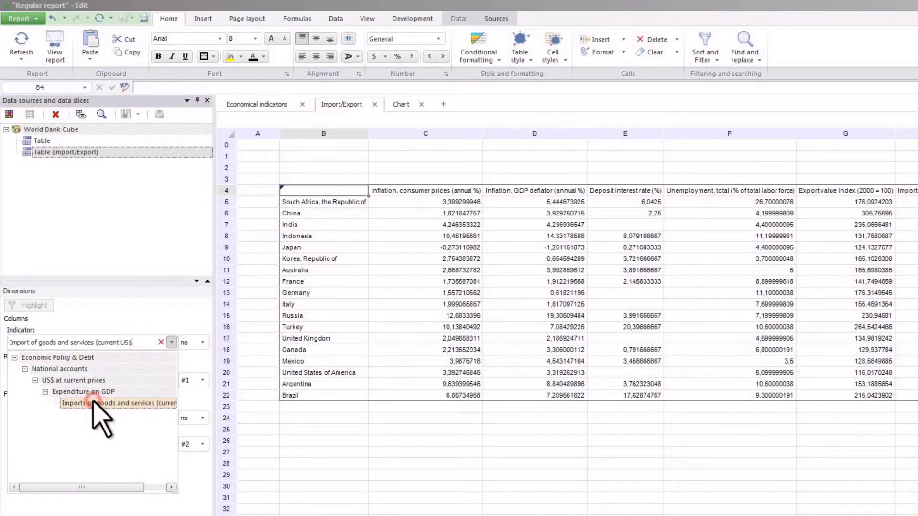
pyautogui.click(171, 342)
pyautogui.click(21, 44)
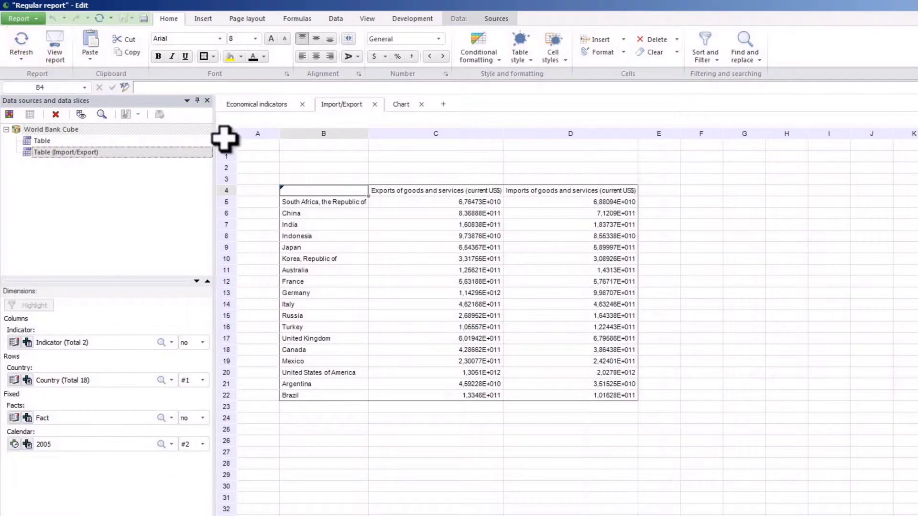
# Apply the green table style to the Import/Export sheet's data area at cell B4.
pyautogui.click(317, 189)
pyautogui.click(507, 19)
pyautogui.click(193, 47)
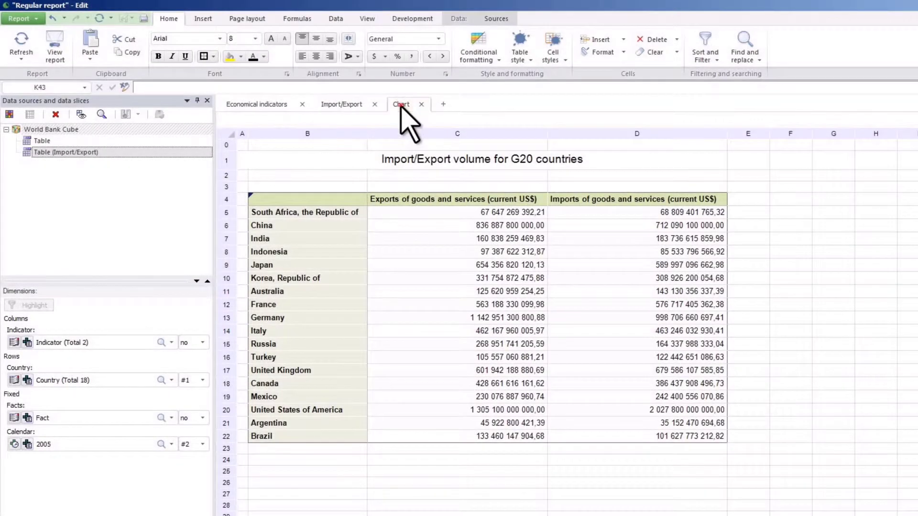
# Insert a histogram on the Chart sheet and choose the Import/Export sheet as its data source.
pyautogui.click(401, 104)
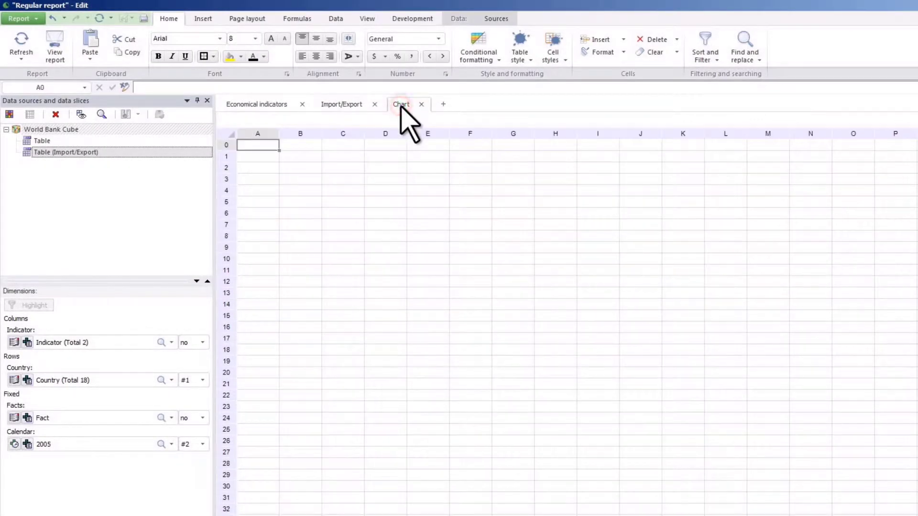
pyautogui.click(203, 19)
pyautogui.click(198, 57)
pyautogui.click(202, 90)
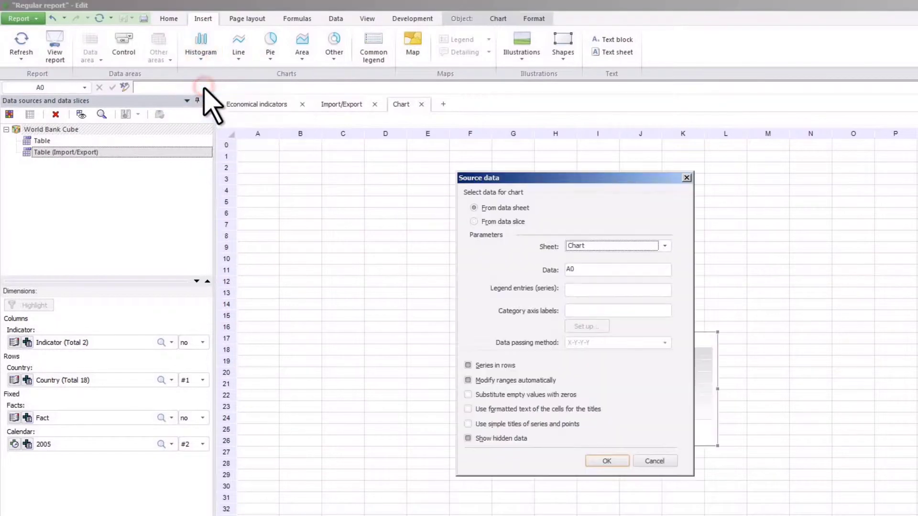
pyautogui.click(665, 246)
pyautogui.click(648, 281)
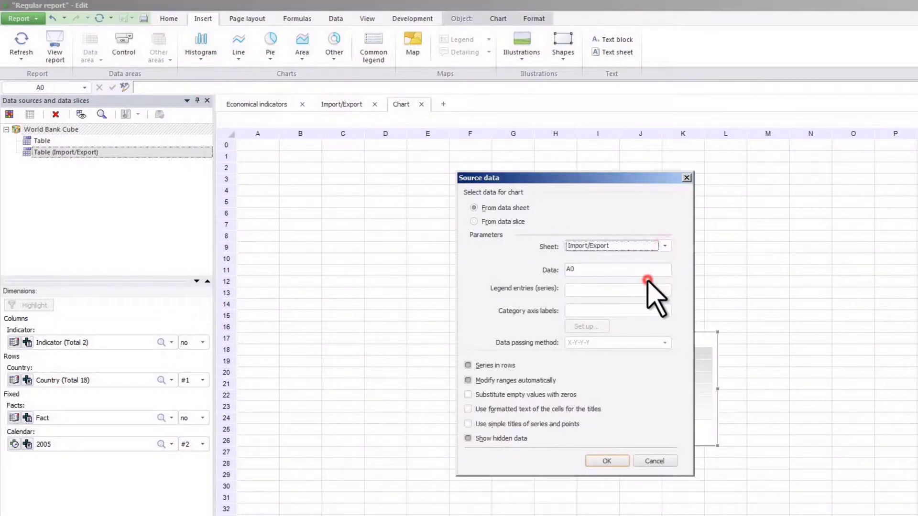
# Set the histogram's data range to C5:D22 of the Import/Export sheet.
pyautogui.click(588, 271)
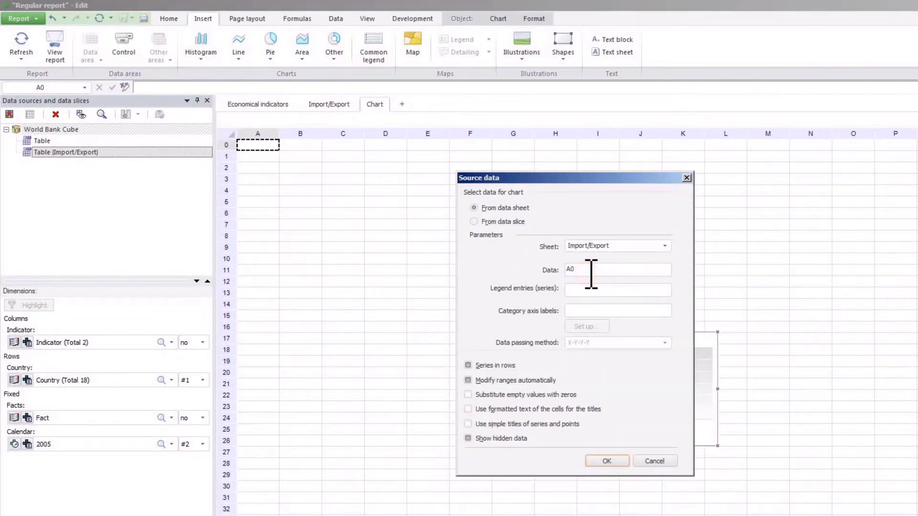
pyautogui.click(329, 104)
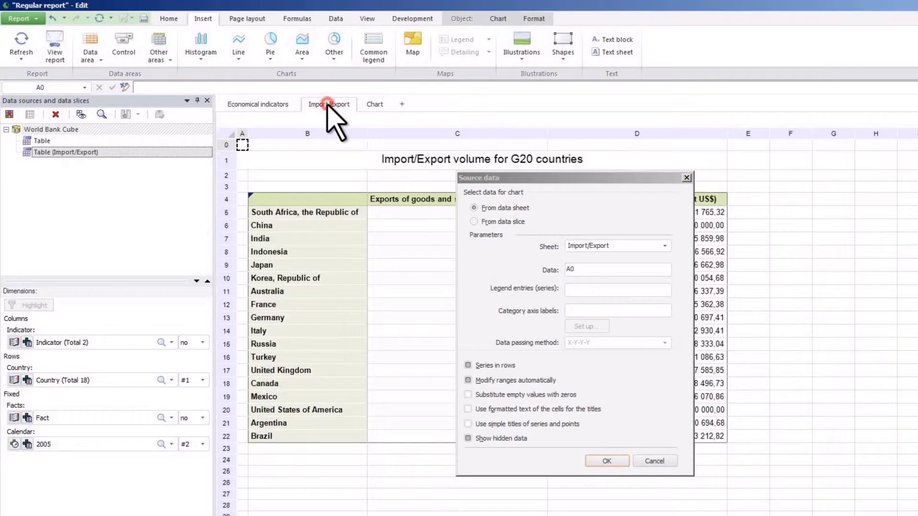
pyautogui.click(540, 178)
pyautogui.moveTo(830, 179); pyautogui.dragTo(830, 180)
pyautogui.moveTo(589, 249); pyautogui.dragTo(615, 391)
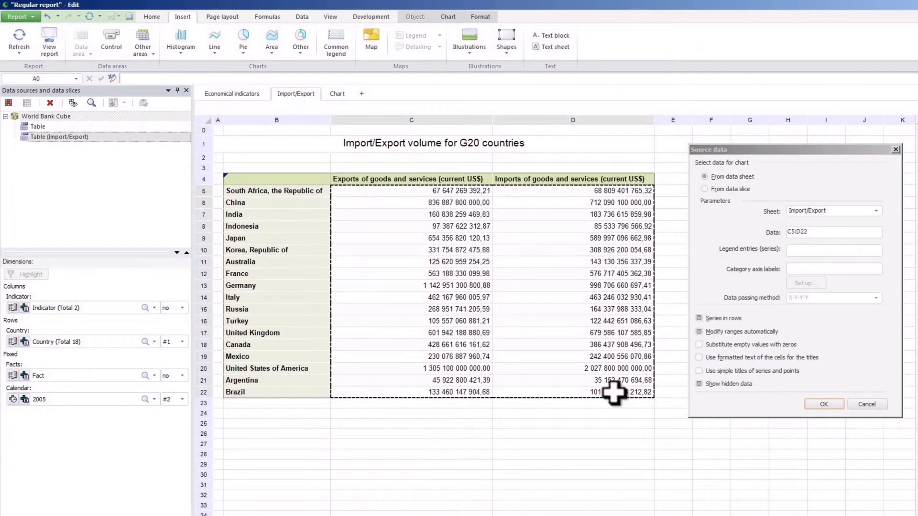
# Set the histogram's legend entries to C4:D4 and category axis labels to B5:B22, with series in rows turned off.
pyautogui.click(790, 248)
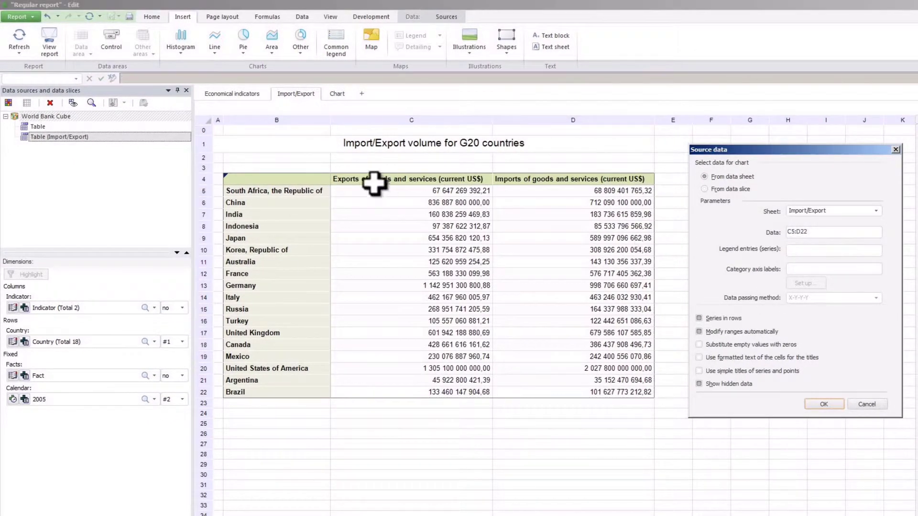
pyautogui.moveTo(375, 180); pyautogui.dragTo(549, 181)
pyautogui.click(803, 270)
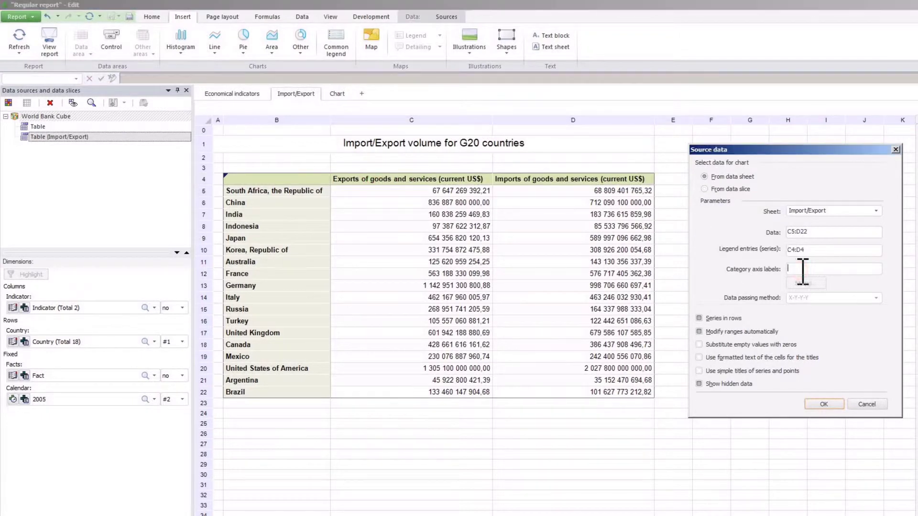
pyautogui.moveTo(266, 194); pyautogui.dragTo(278, 393)
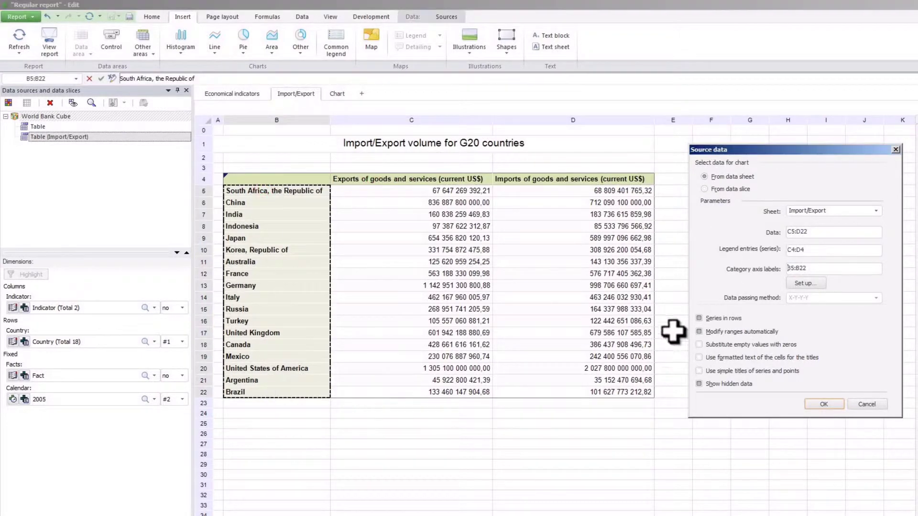
pyautogui.click(699, 319)
pyautogui.click(823, 404)
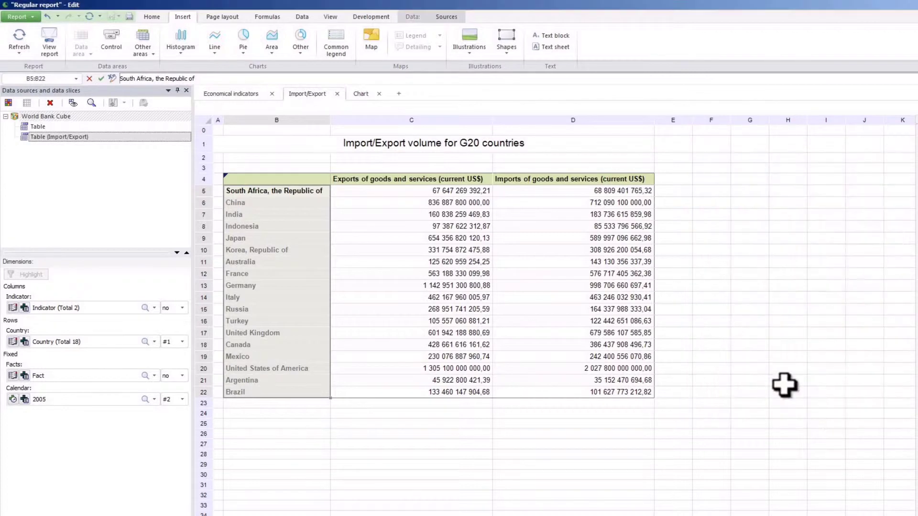
# Move the histogram on the Chart sheet to column A at row 3 and enlarge it to about column P, row 34.
pyautogui.click(361, 93)
pyautogui.moveTo(503, 298); pyautogui.dragTo(214, 156)
pyautogui.moveTo(646, 401); pyautogui.dragTo(825, 479)
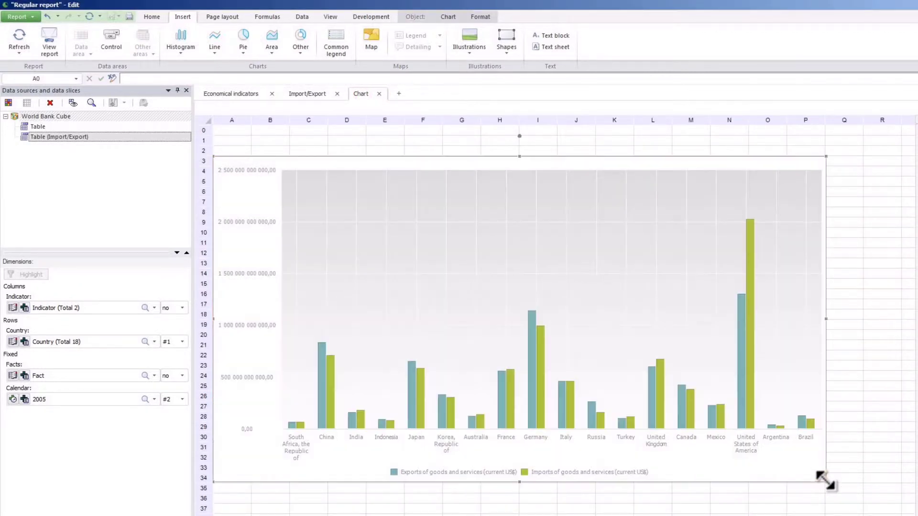
# Copy the title "Import/Export volume for G20 countries" from the Import/Export sheet into cell A1 of the Chart sheet.
pyautogui.click(308, 94)
pyautogui.click(231, 143)
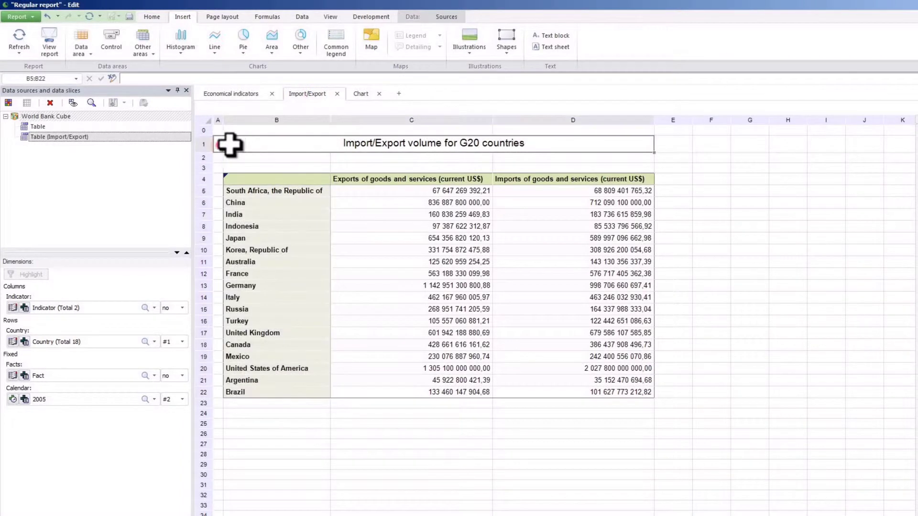
pyautogui.click(152, 17)
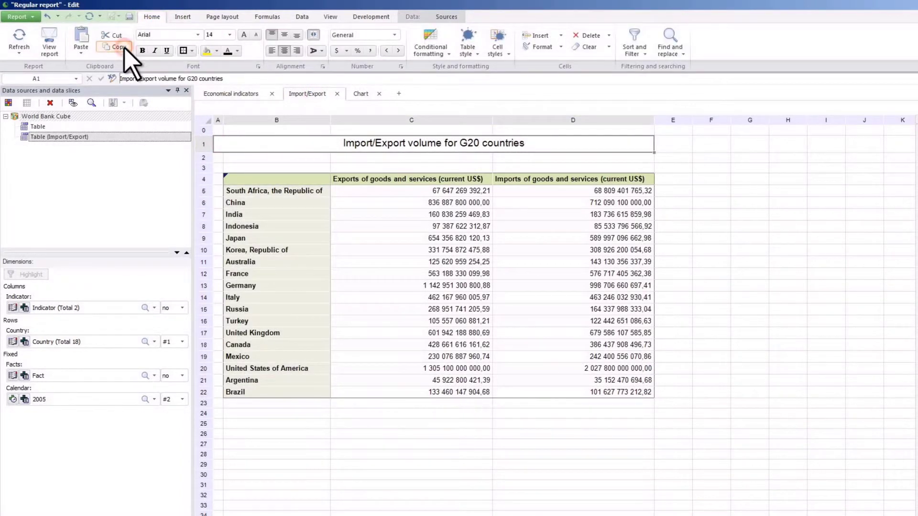
pyautogui.click(361, 94)
pyautogui.click(224, 142)
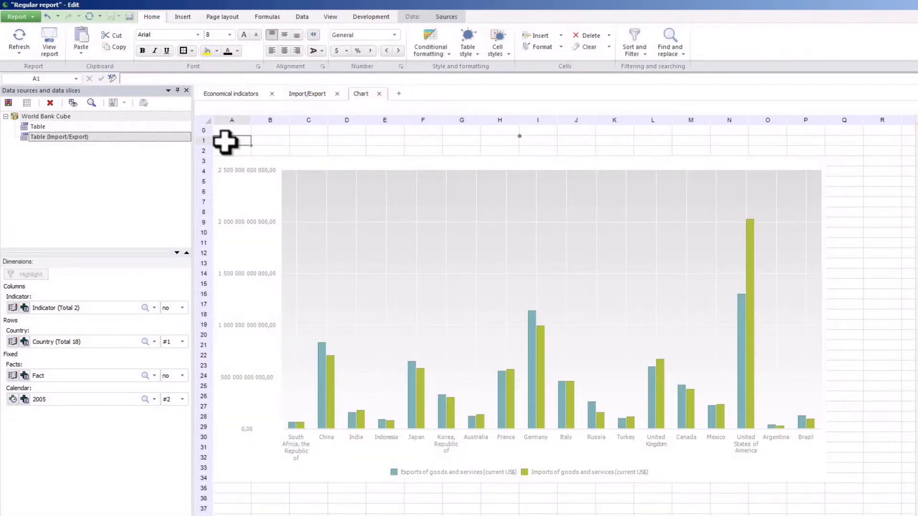
pyautogui.click(81, 39)
# Merge the title across A1:P1 on the Chart sheet and increase the height of row 1.
pyautogui.moveTo(224, 141); pyautogui.dragTo(809, 141)
pyautogui.click(313, 34)
pyautogui.moveTo(205, 145); pyautogui.dragTo(211, 157)
# Enable descending row sorting by column 1 for the data area on the Import/Export sheet.
pyautogui.click(306, 94)
pyautogui.rightClick(266, 178)
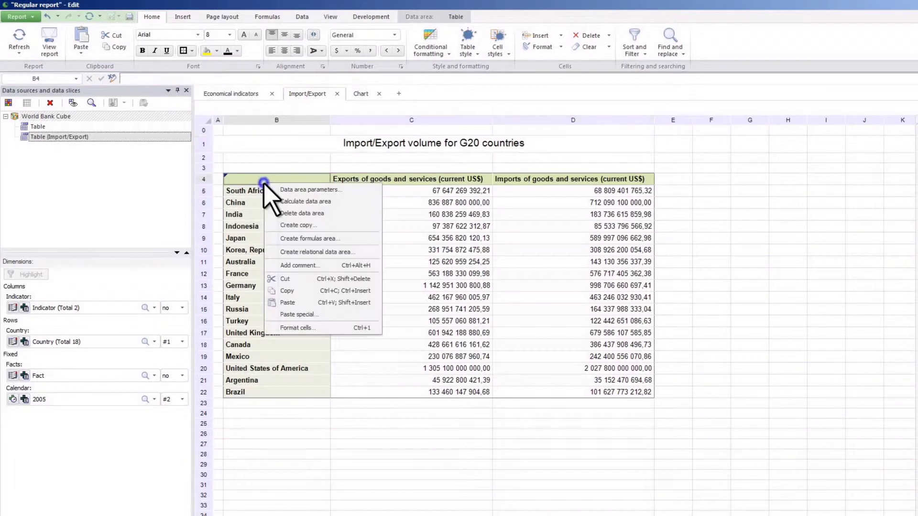
pyautogui.click(287, 188)
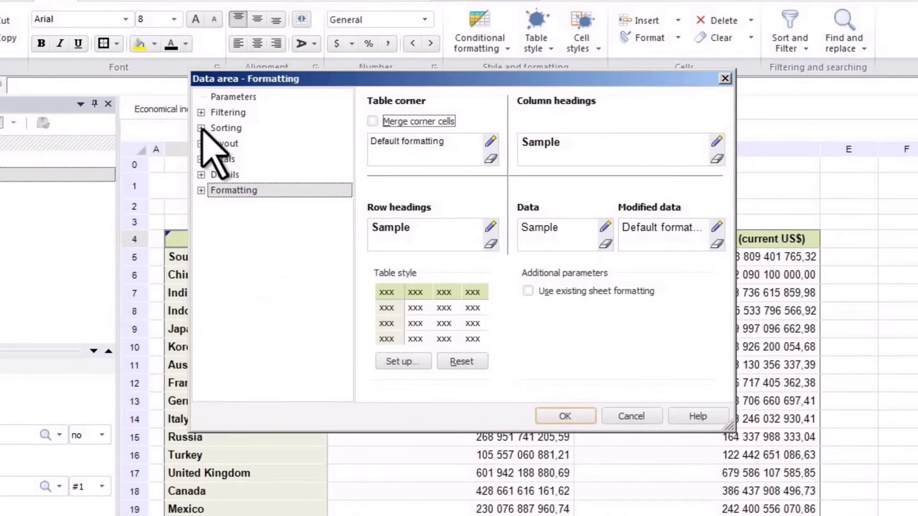
pyautogui.click(201, 129)
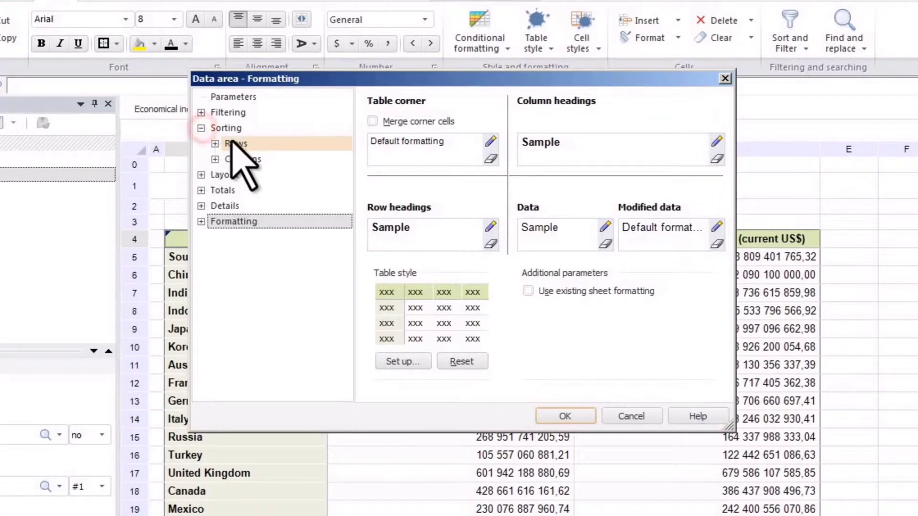
pyautogui.click(234, 144)
pyautogui.click(372, 102)
pyautogui.click(373, 123)
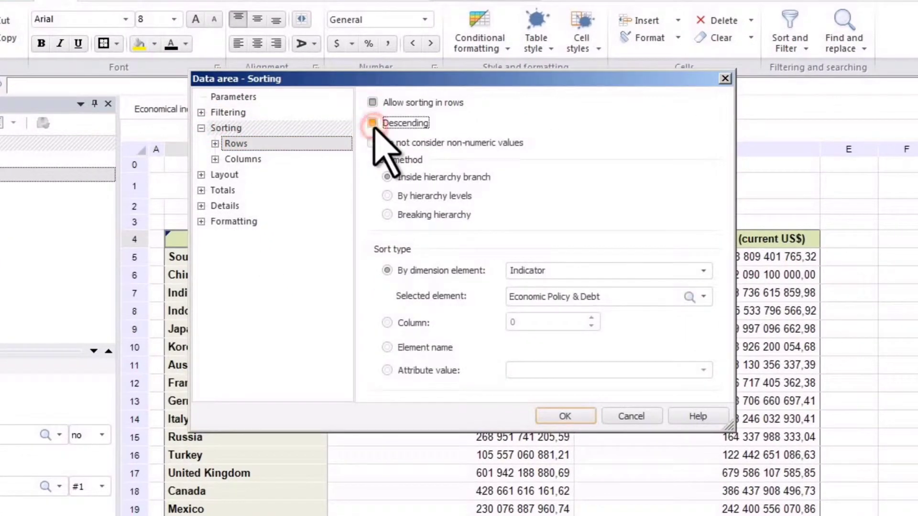
pyautogui.click(387, 323)
pyautogui.click(513, 323)
pyautogui.write('4')
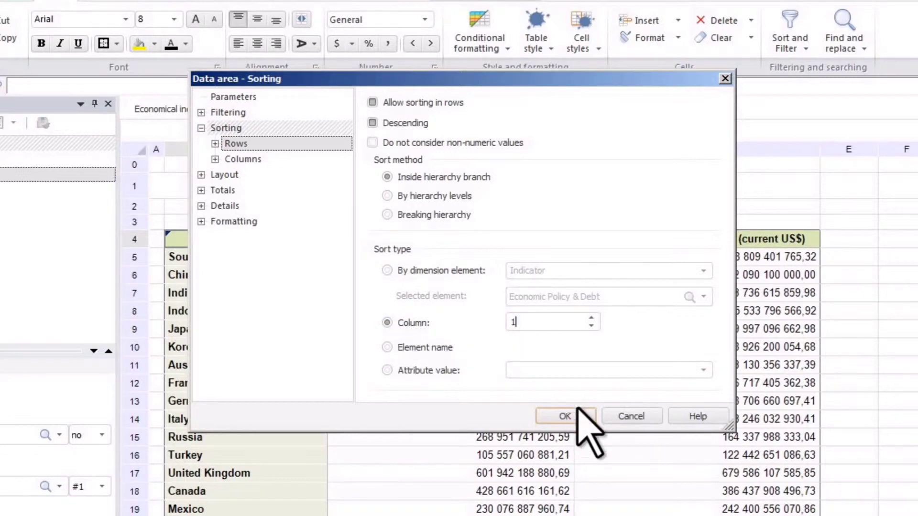
pyautogui.click(574, 414)
# Set the histogram's series overlap to 50% and gap width to 25%.
pyautogui.click(375, 98)
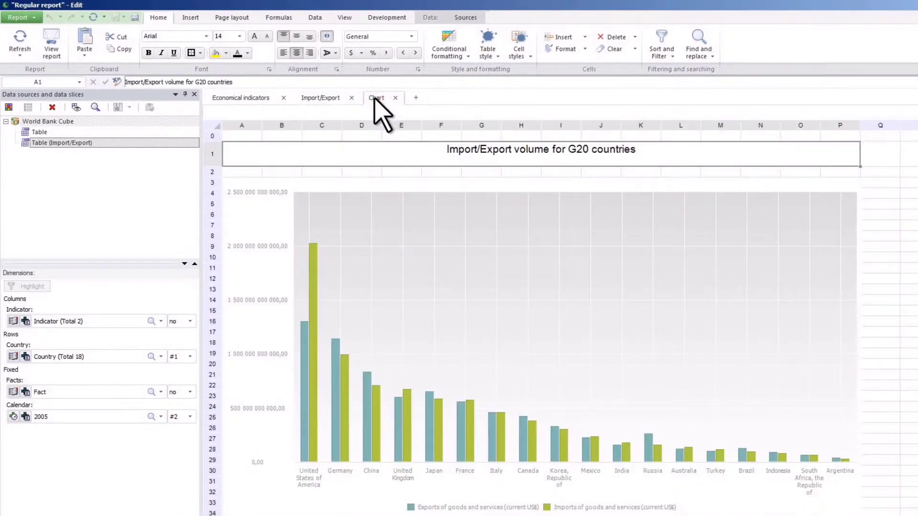
pyautogui.rightClick(429, 210)
pyautogui.click(439, 221)
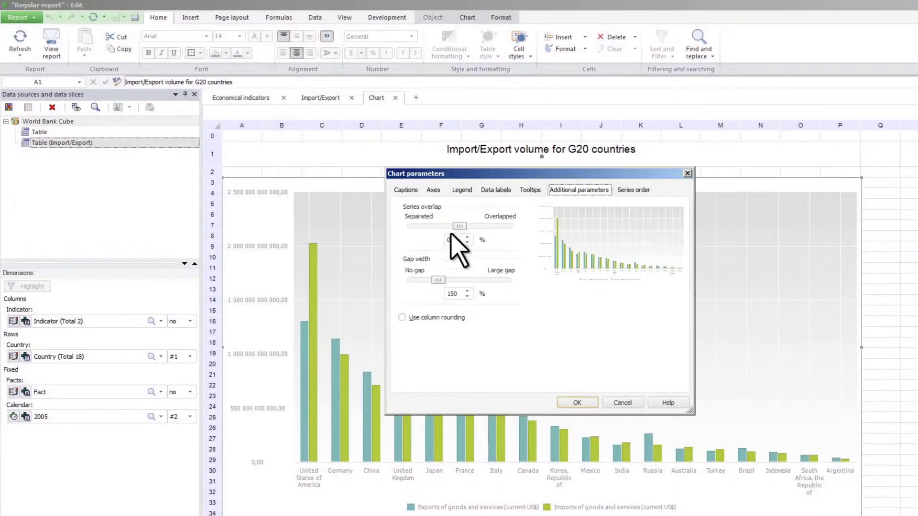
pyautogui.doubleClick(452, 293)
pyautogui.write('20')
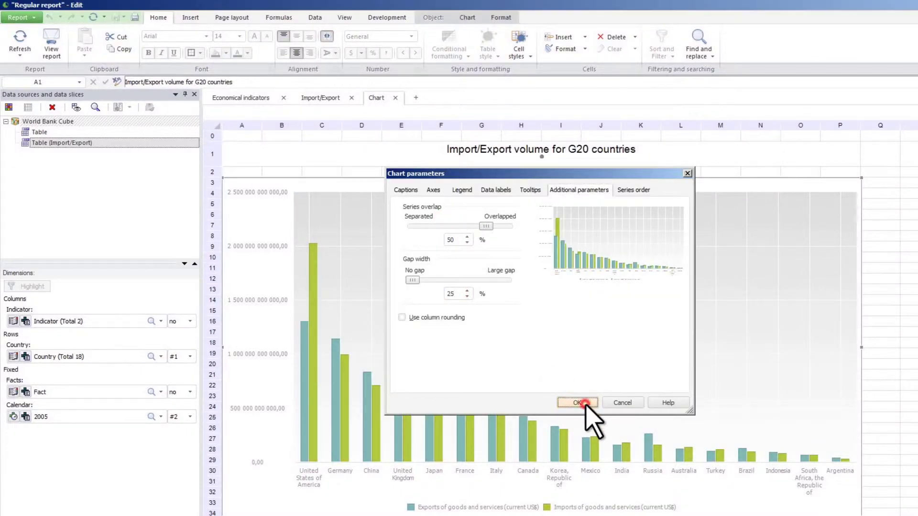
pyautogui.click(578, 403)
# Add a "Go to the chart" hyperlink in cell B3 of the Import/Export sheet that opens the Chart report sheet.
pyautogui.click(322, 99)
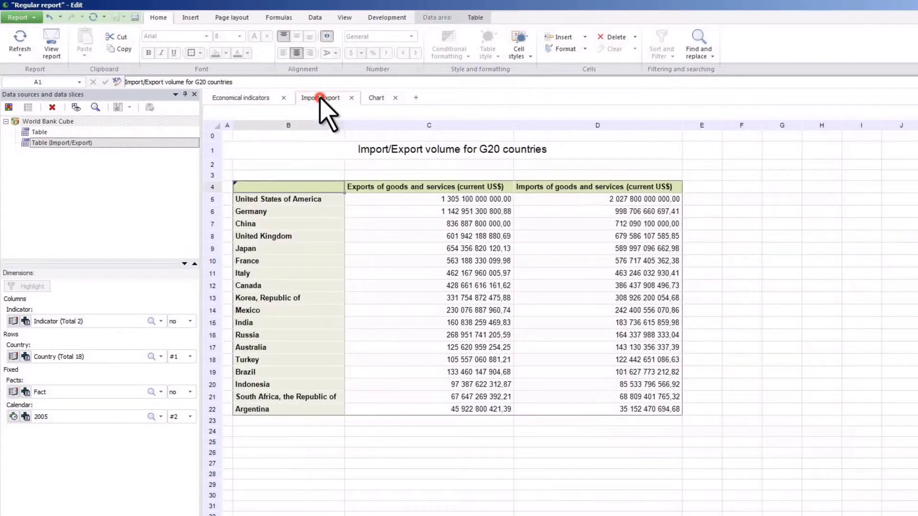
pyautogui.write('Go to the chart')
pyautogui.rightClick(299, 175)
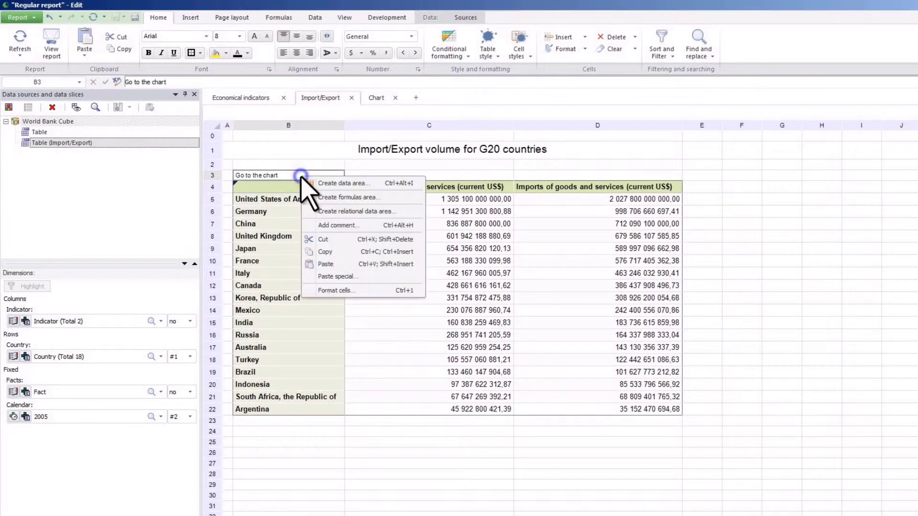
pyautogui.click(330, 289)
pyautogui.click(646, 225)
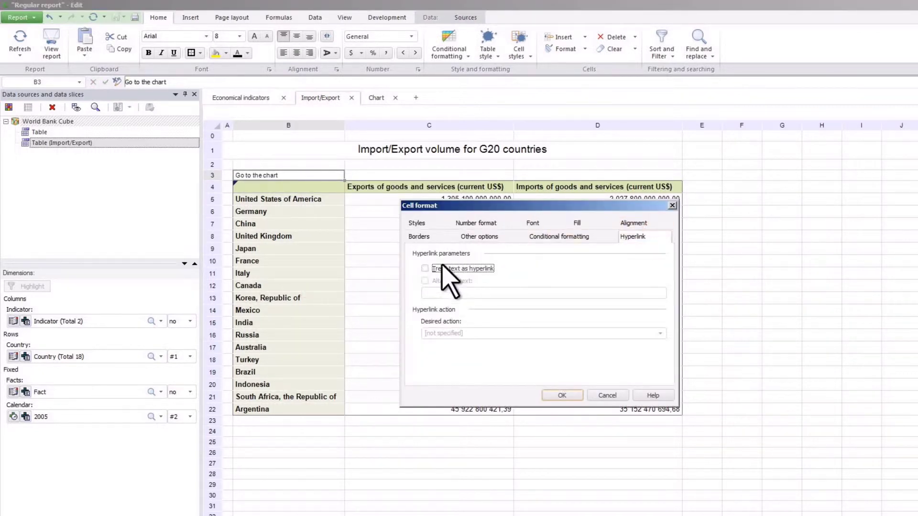
pyautogui.click(426, 269)
pyautogui.click(659, 334)
pyautogui.click(631, 377)
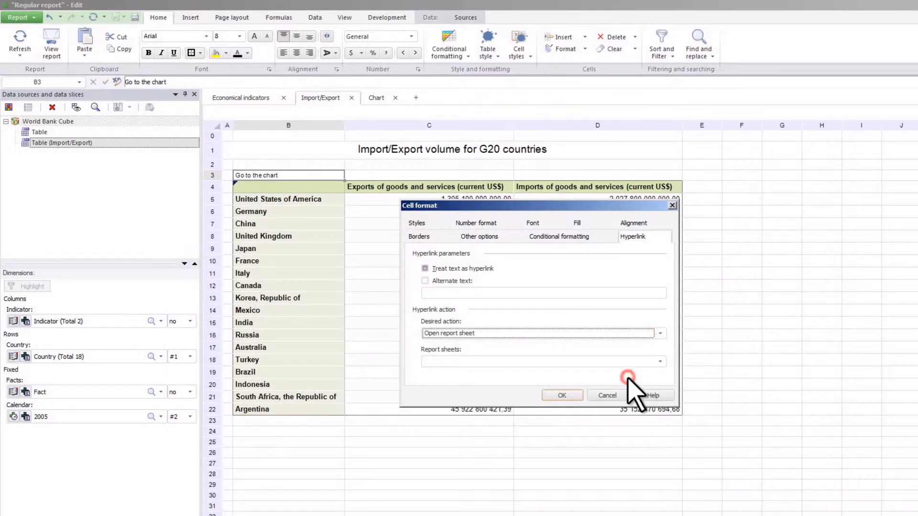
pyautogui.click(660, 362)
pyautogui.click(636, 373)
pyautogui.click(487, 236)
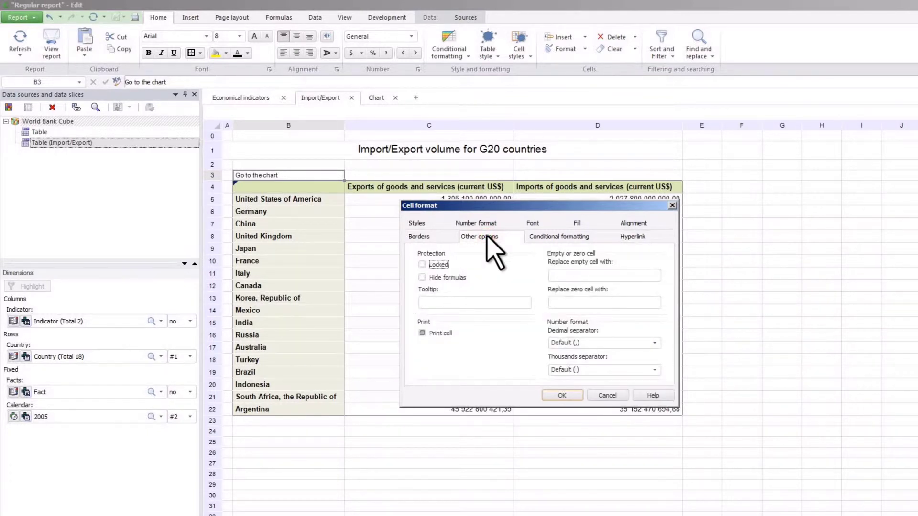
pyautogui.click(562, 396)
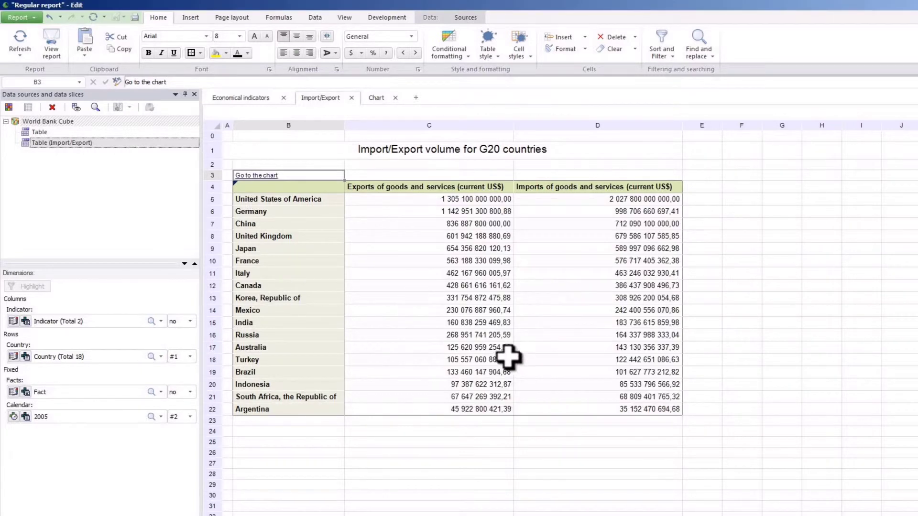
# Test the "Go to the chart" and "Go to the table" hyperlinks between the Import/Export and Chart sheets.
pyautogui.click(258, 175)
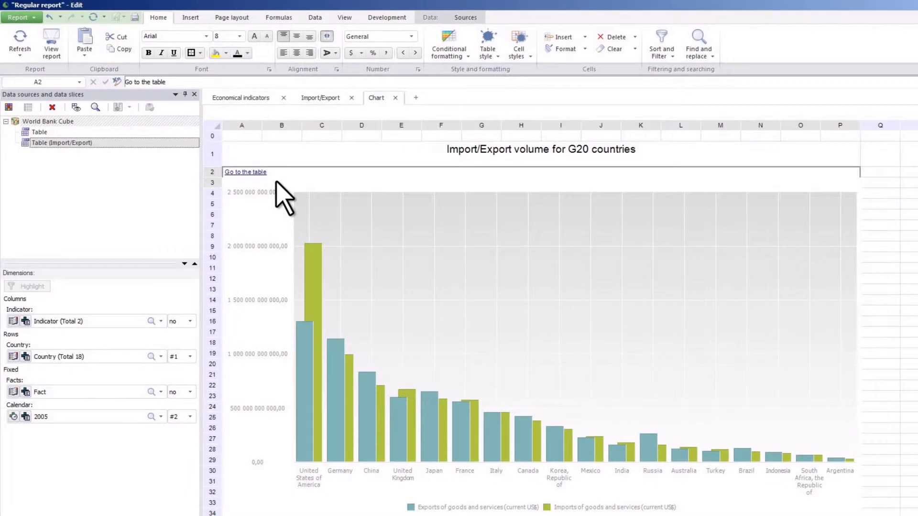
pyautogui.click(249, 173)
# Add a Date control for the Calendar dimension shown on all sheets, and check it on the Economical indicators and Chart sheets.
pyautogui.click(191, 18)
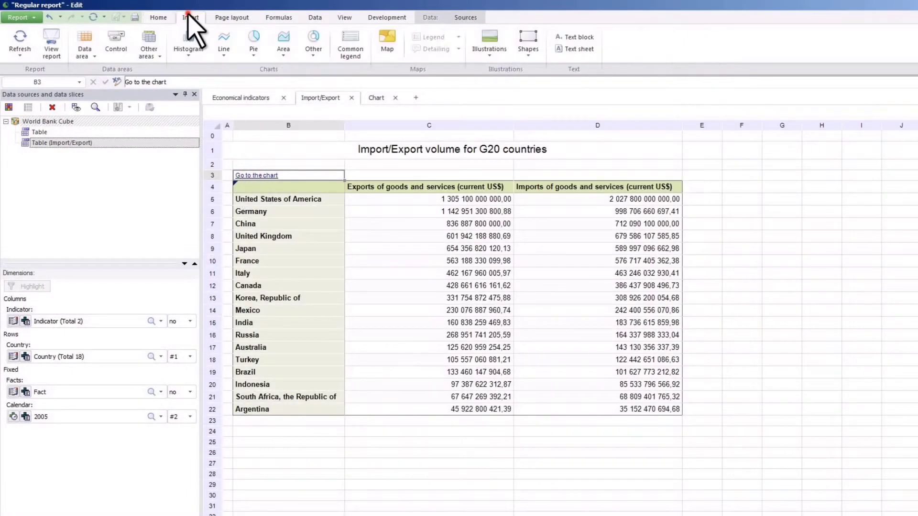
pyautogui.click(115, 48)
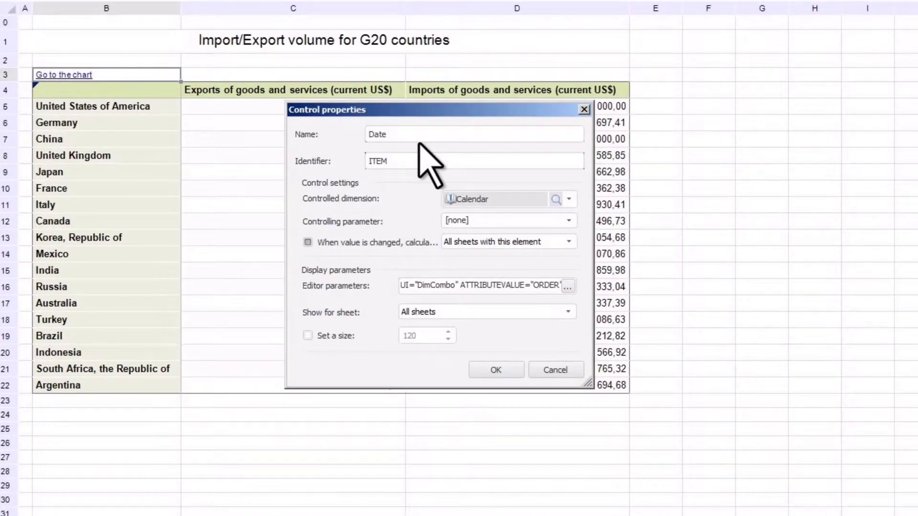
pyautogui.click(568, 313)
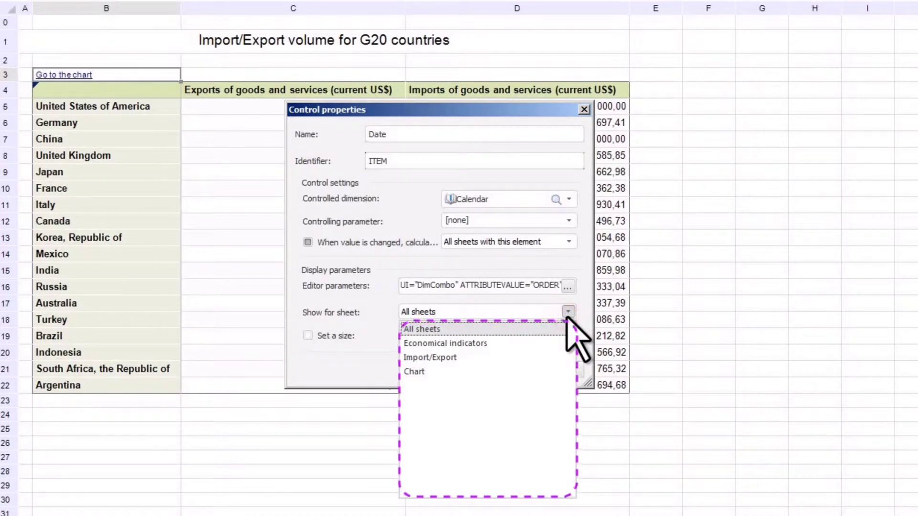
pyautogui.click(569, 321)
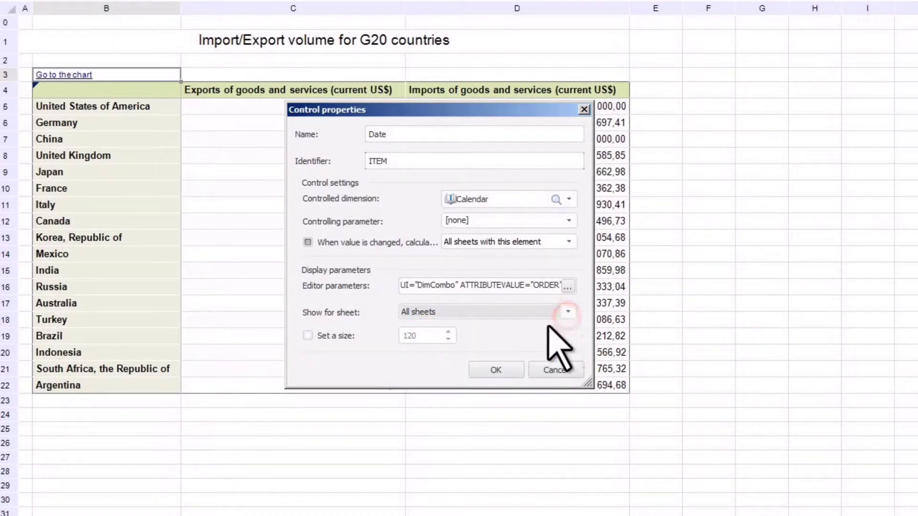
pyautogui.click(498, 370)
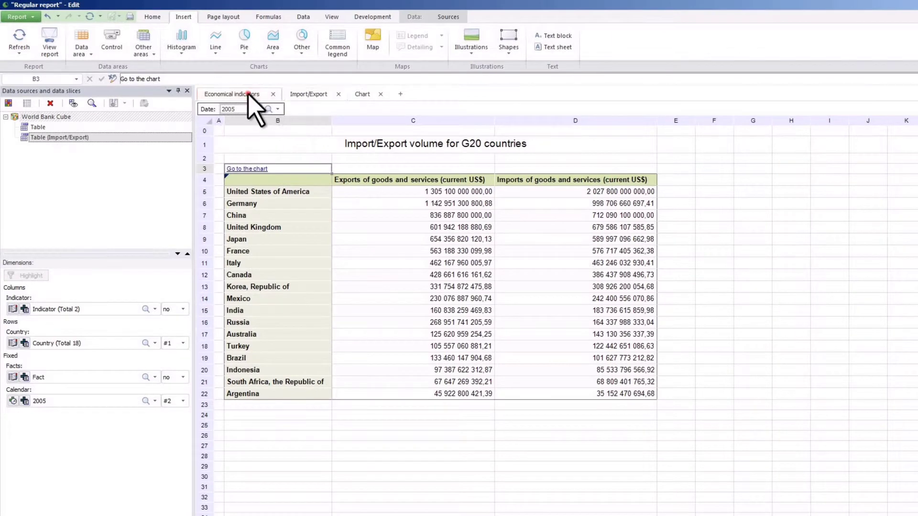
pyautogui.click(248, 94)
pyautogui.click(364, 94)
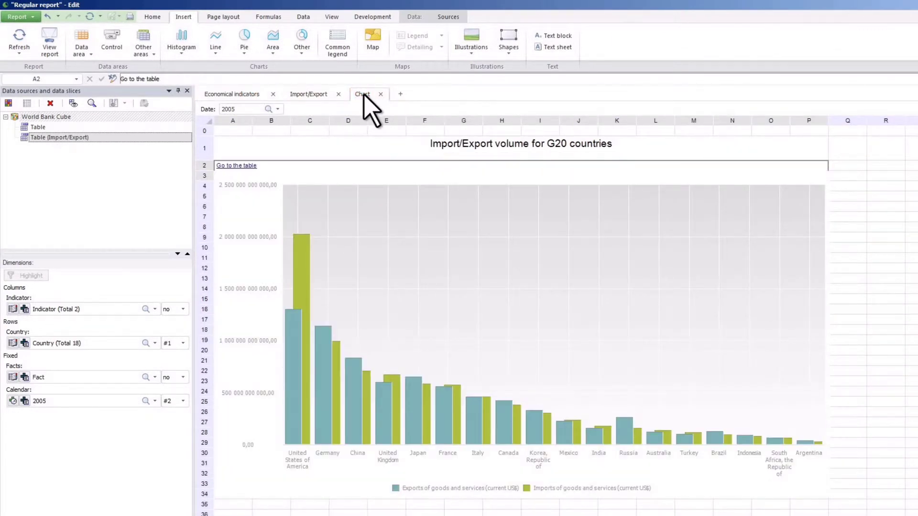
# Save the report in the 04.Reports folder under the name "G20 countries report".
pyautogui.click(31, 17)
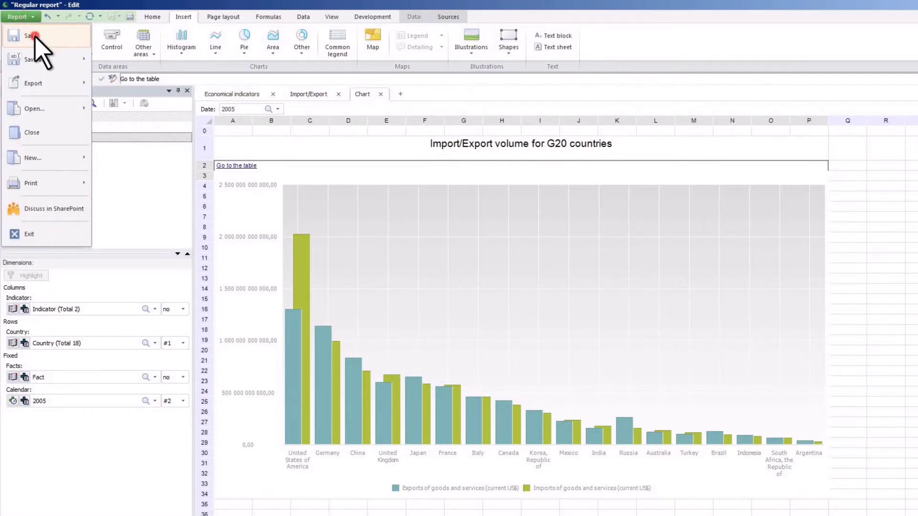
pyautogui.click(33, 36)
pyautogui.write('G20 countries report')
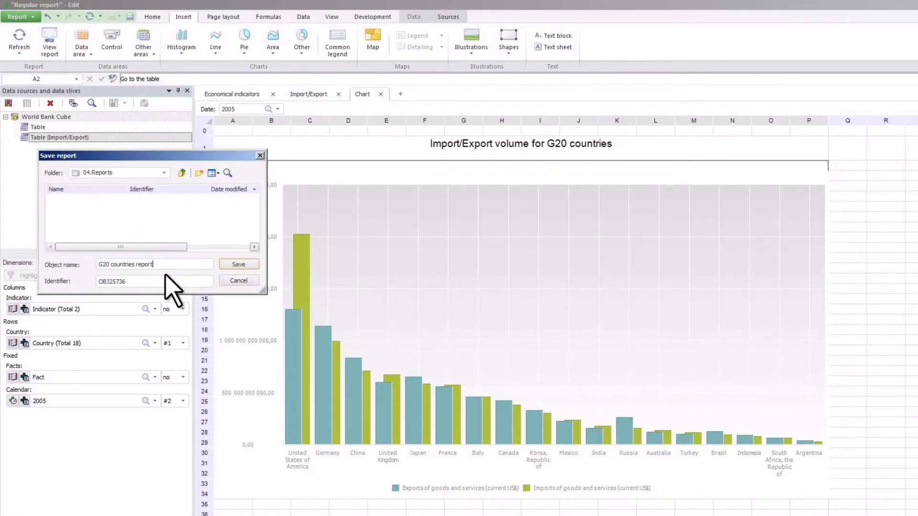
pyautogui.click(239, 264)
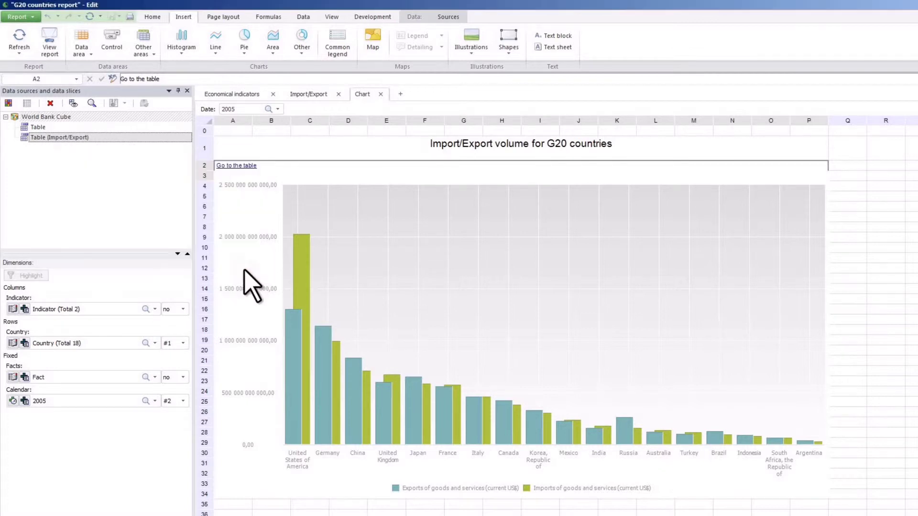
# Hide the data sources and slices pane and show page borders on the Chart, Import/Export and Economical indicators sheets.
pyautogui.click(187, 91)
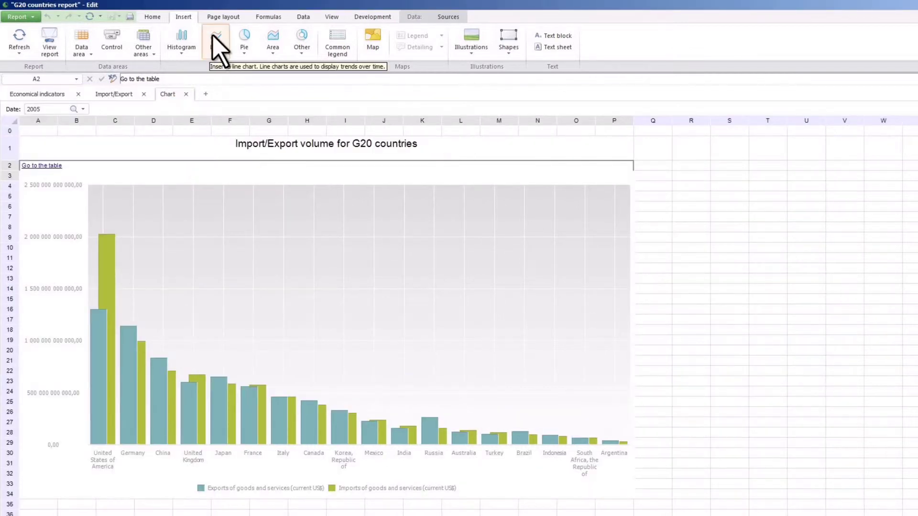
pyautogui.click(222, 17)
pyautogui.click(87, 44)
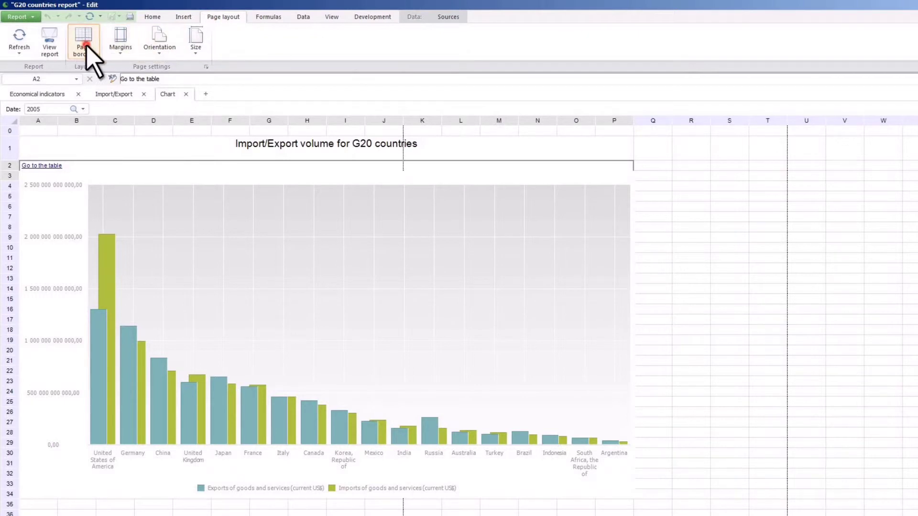
pyautogui.click(113, 94)
pyautogui.click(84, 44)
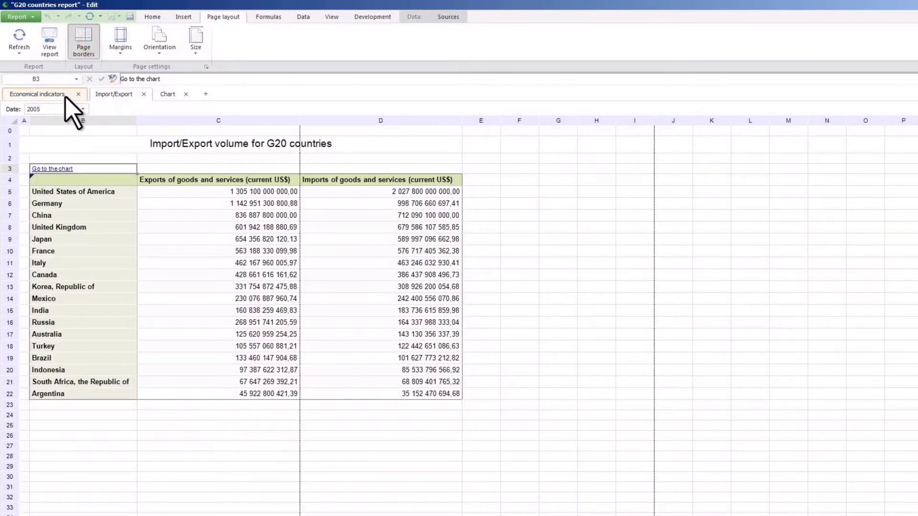
pyautogui.click(67, 94)
pyautogui.click(82, 42)
# Set the page orientation to Landscape on the Economical indicators, Import/Export and Chart sheets.
pyautogui.click(155, 47)
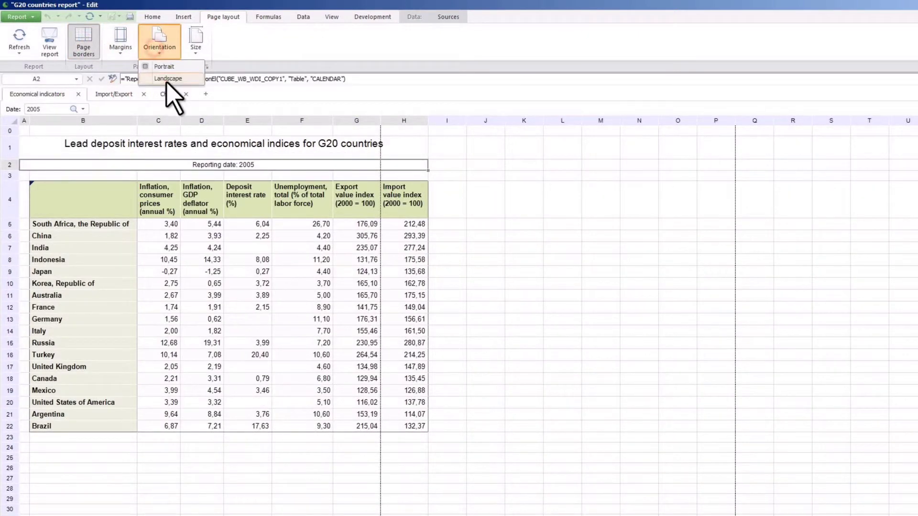
pyautogui.click(167, 82)
pyautogui.click(125, 94)
pyautogui.click(162, 52)
pyautogui.click(164, 79)
pyautogui.click(163, 96)
pyautogui.click(160, 46)
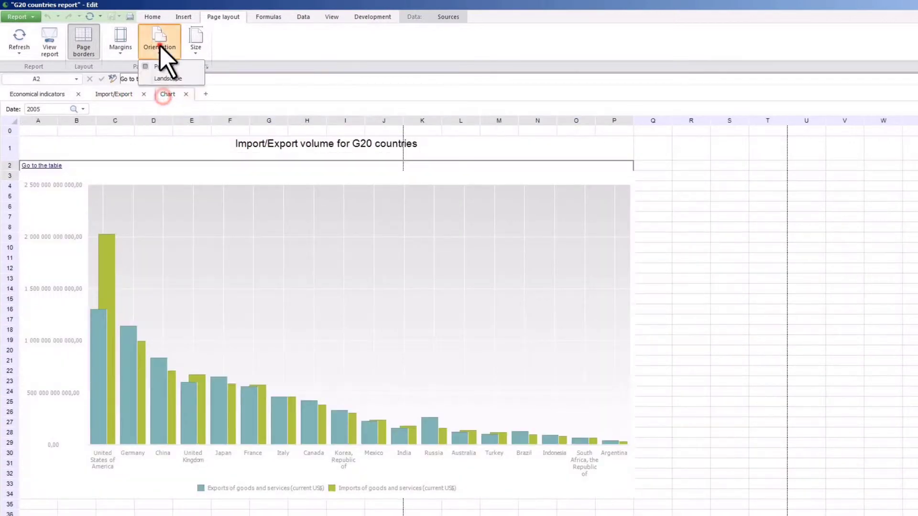
pyautogui.click(166, 78)
# Check the print preview of the Chart, Economical indicators and Import/Export sheets, and close it.
pyautogui.click(17, 16)
pyautogui.moveTo(34, 184)
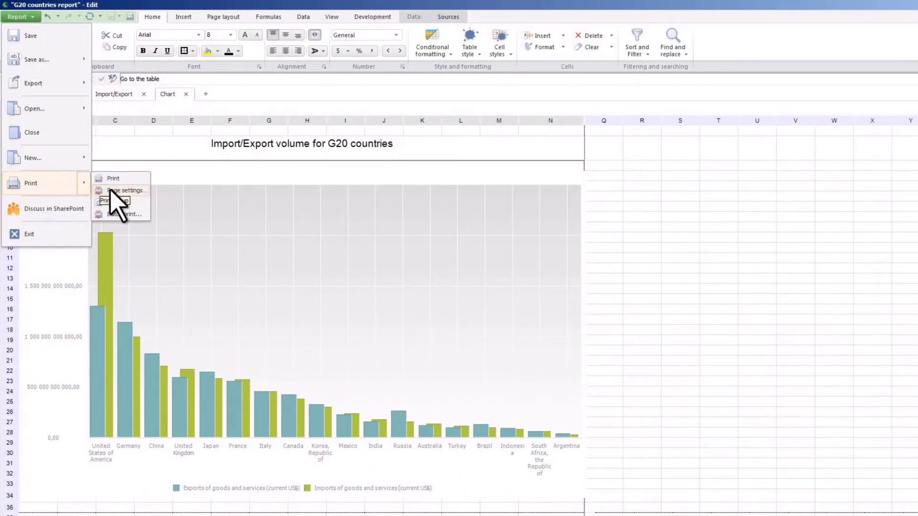
pyautogui.click(113, 198)
pyautogui.click(191, 35)
pyautogui.click(182, 45)
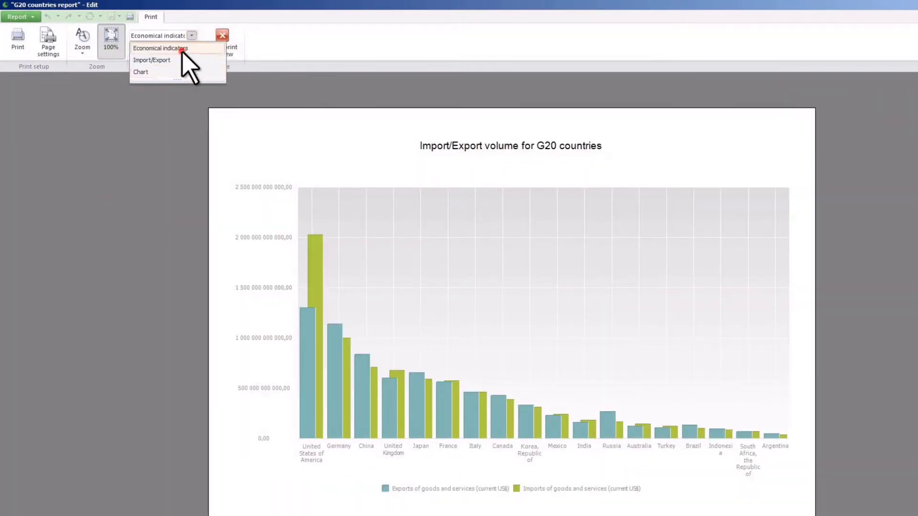
pyautogui.click(191, 35)
pyautogui.click(180, 58)
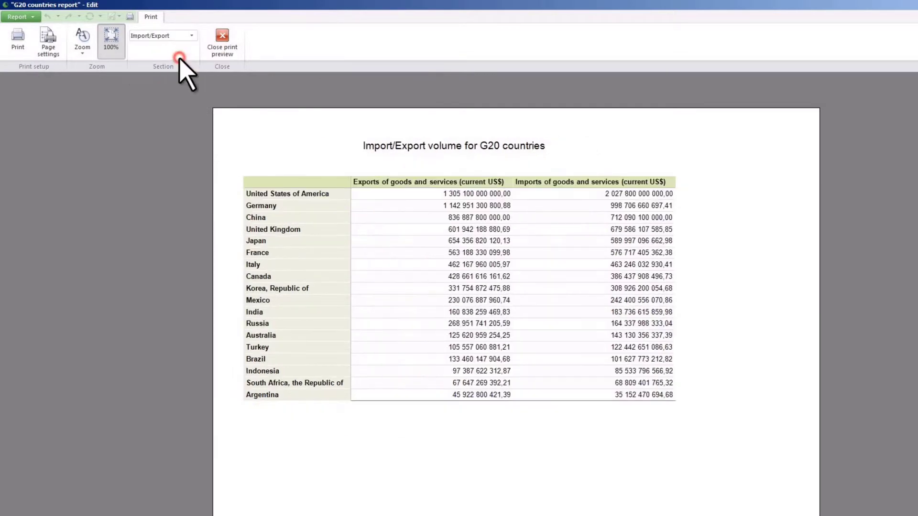
pyautogui.click(222, 40)
# Insert PROGNOZ Logo.png from the repository into the left section of the Economical indicators sheet's header.
pyautogui.click(49, 94)
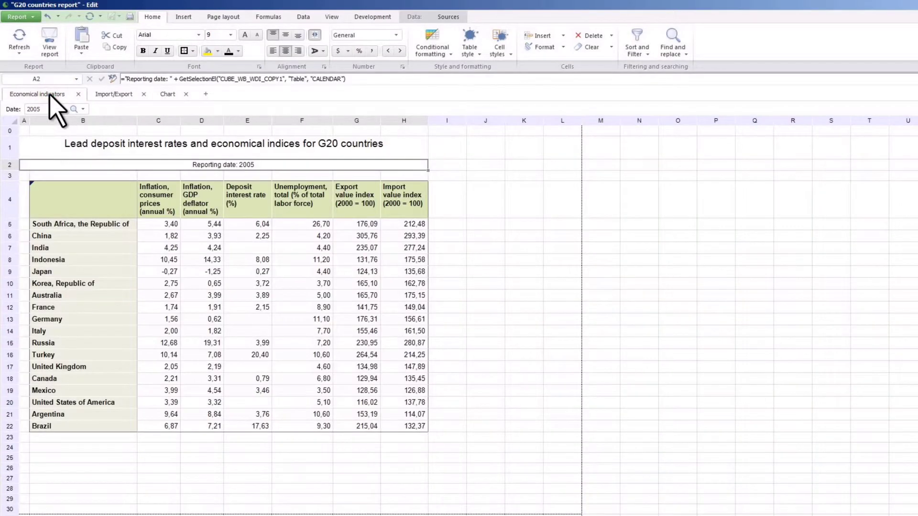
pyautogui.click(224, 16)
pyautogui.click(209, 67)
pyautogui.click(415, 159)
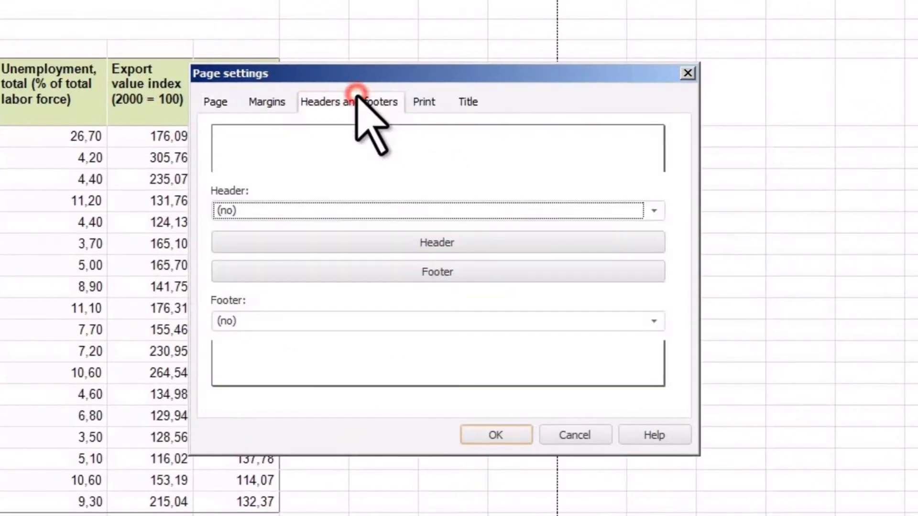
pyautogui.click(483, 263)
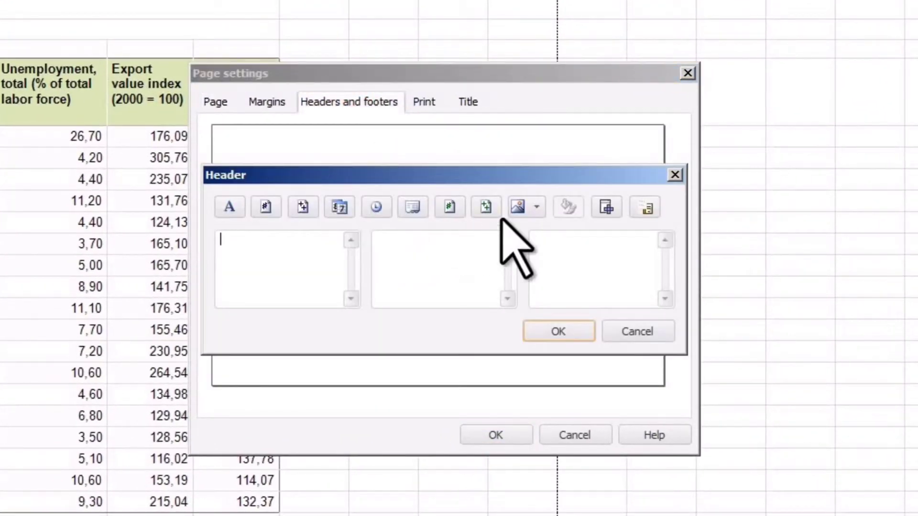
pyautogui.click(521, 207)
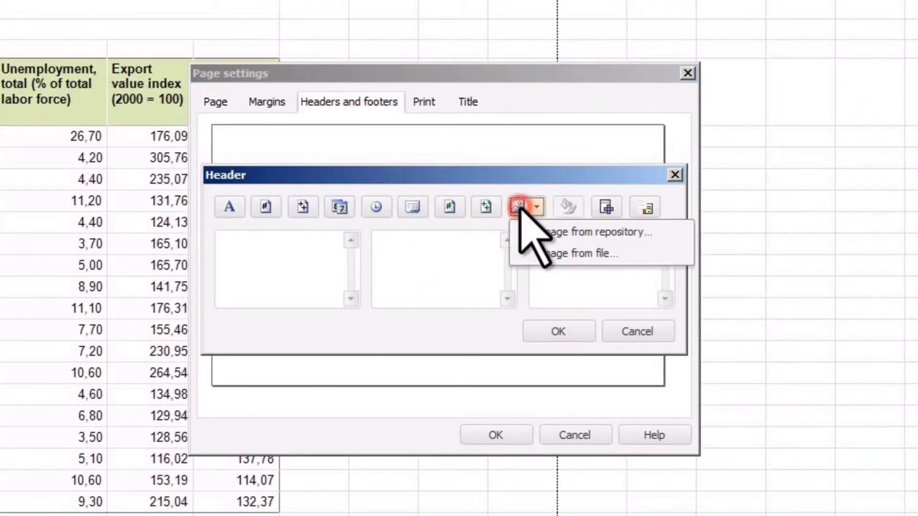
pyautogui.click(541, 231)
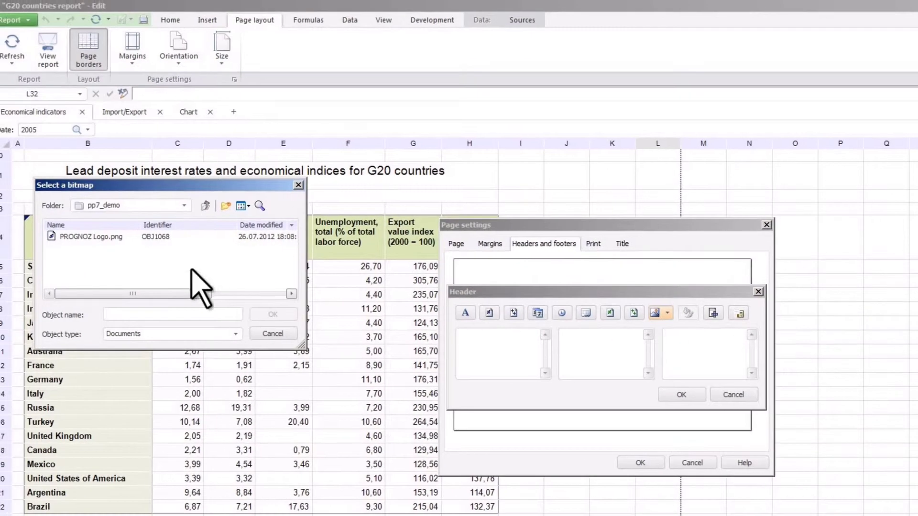
pyautogui.click(96, 237)
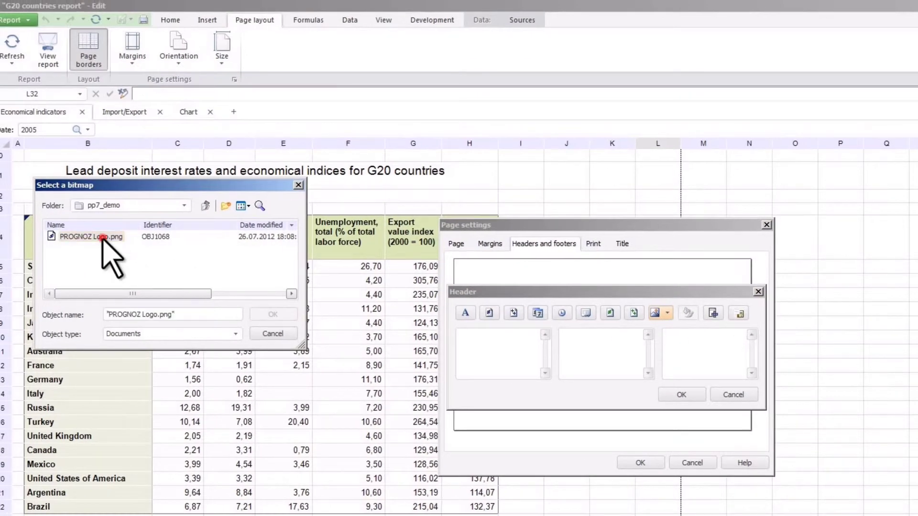
pyautogui.click(272, 315)
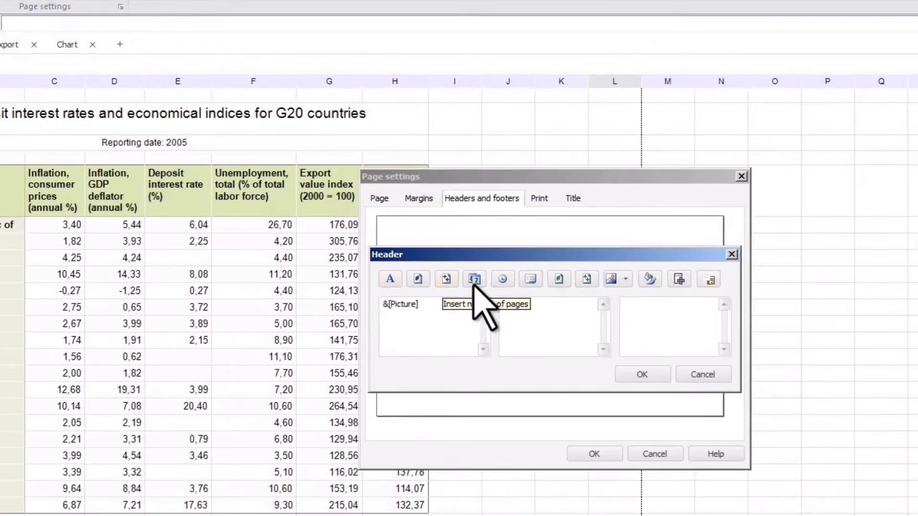
# Scale the header logo to 10% with the aspect ratio locked.
pyautogui.click(688, 314)
pyautogui.doubleClick(511, 327)
pyautogui.write('10')
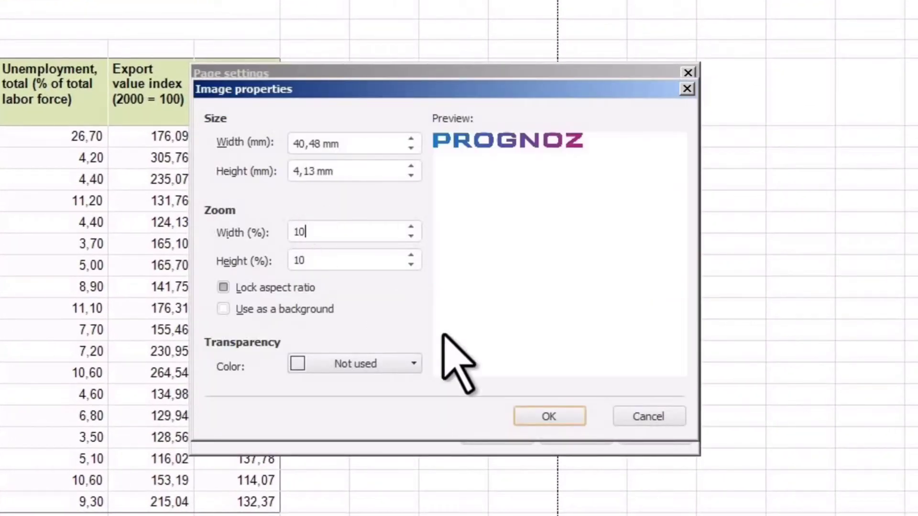
pyautogui.click(549, 416)
# Insert the report name into the right section of the header.
pyautogui.click(615, 261)
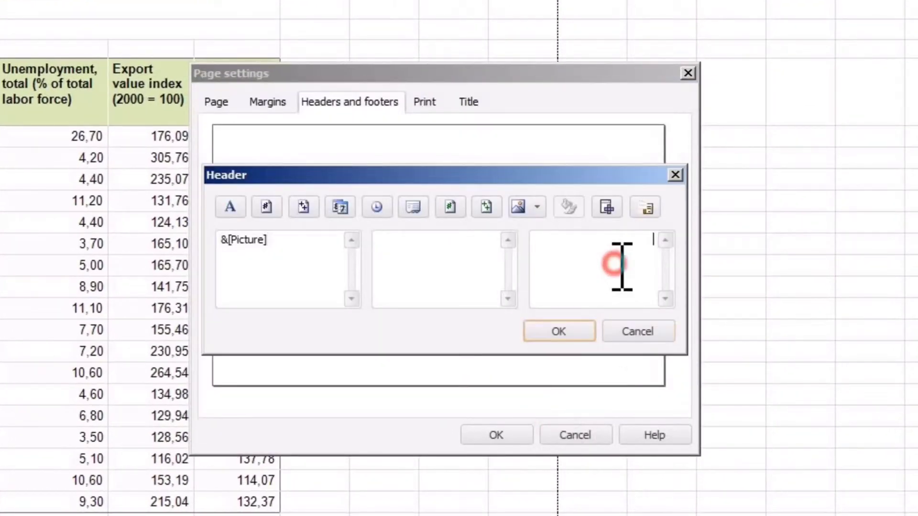
pyautogui.click(414, 208)
pyautogui.click(564, 331)
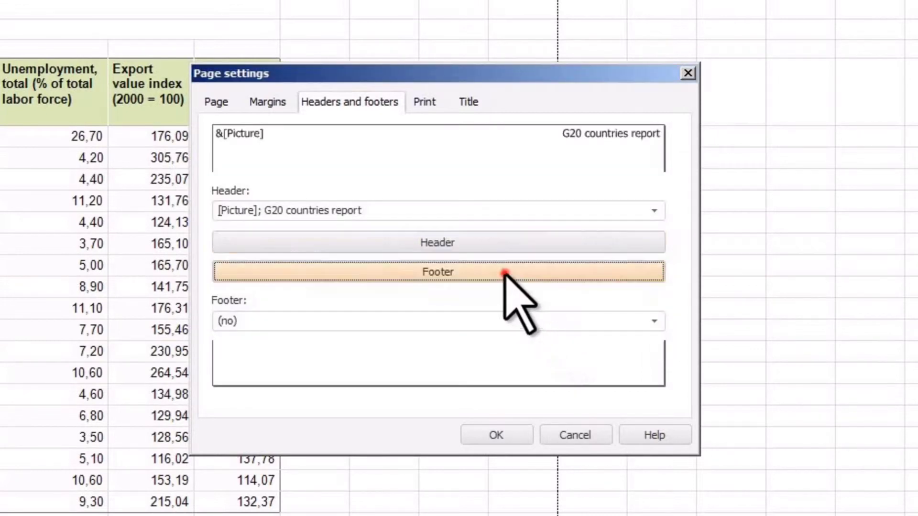
# Insert the page number into the right section of the footer and apply the page settings.
pyautogui.click(505, 271)
pyautogui.click(591, 273)
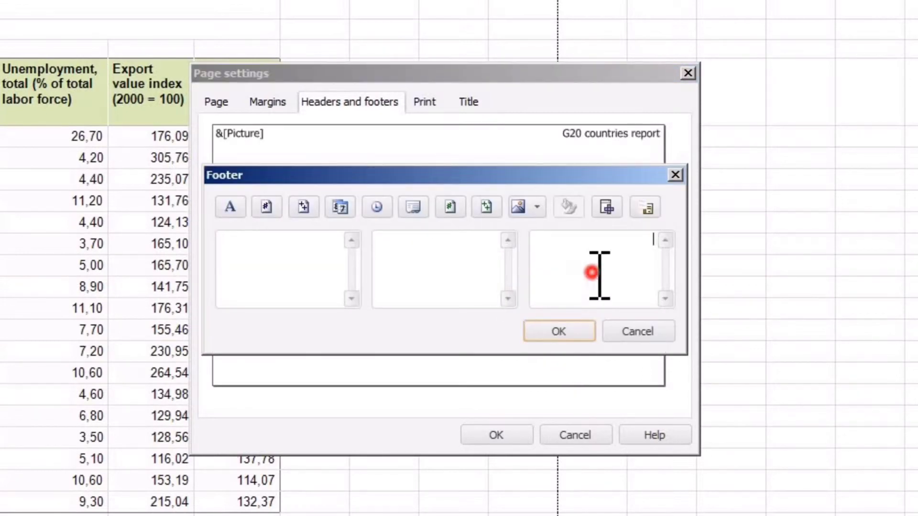
pyautogui.click(267, 208)
pyautogui.click(535, 330)
pyautogui.click(500, 434)
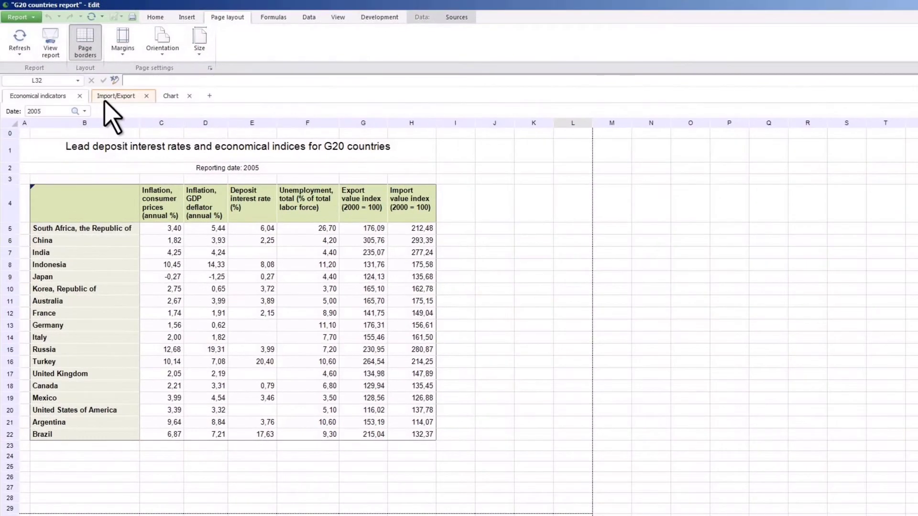
# Set up the same logo and report-name header and page-number footer for the Import/Export and Chart sheets.
pyautogui.click(105, 97)
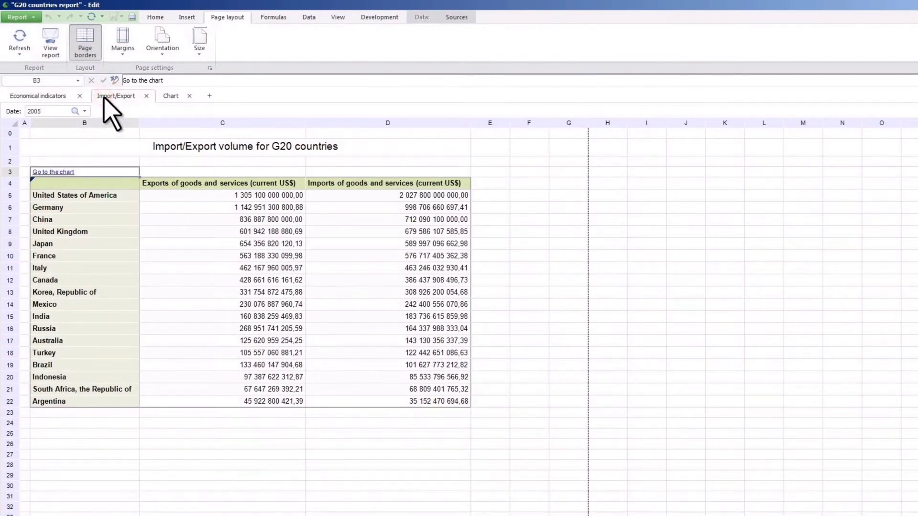
pyautogui.click(209, 68)
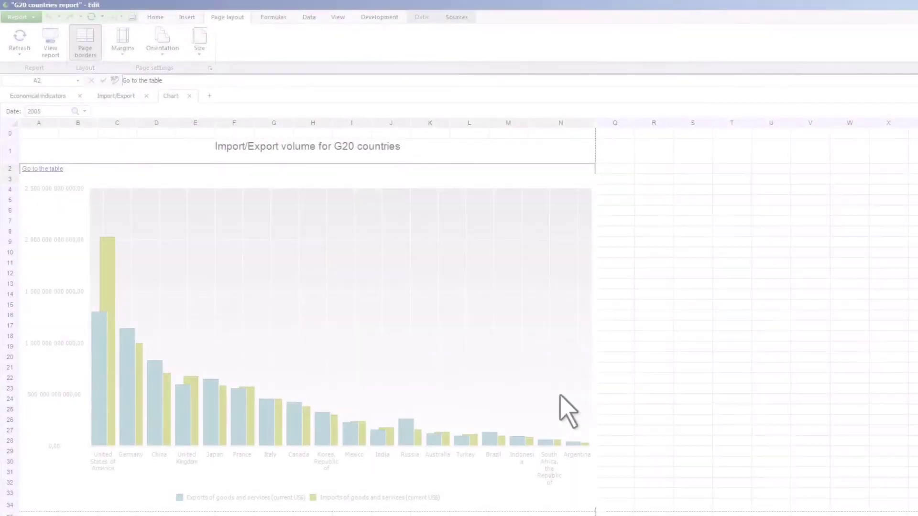
# Check the header and footer in the print preview of the Chart and Economical indicators sheets, and close it.
pyautogui.click(22, 17)
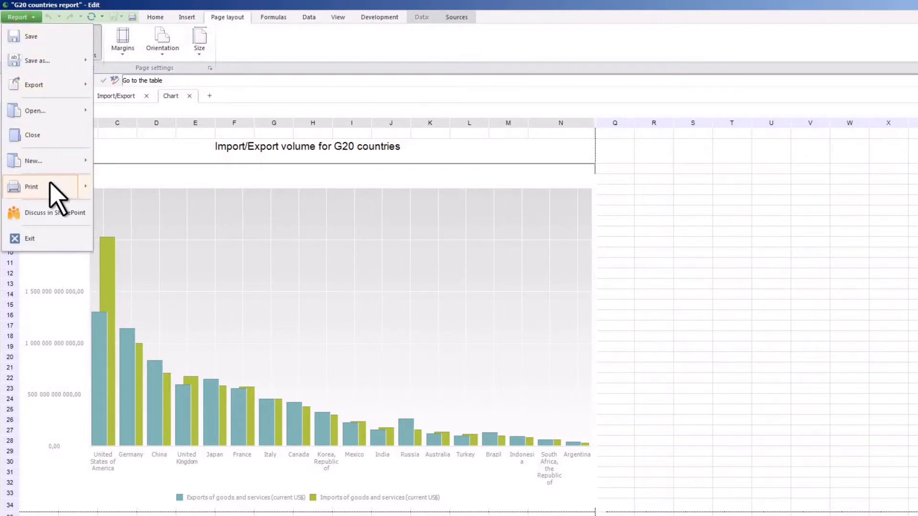
pyautogui.moveTo(53, 189)
pyautogui.click(113, 185)
pyautogui.click(195, 37)
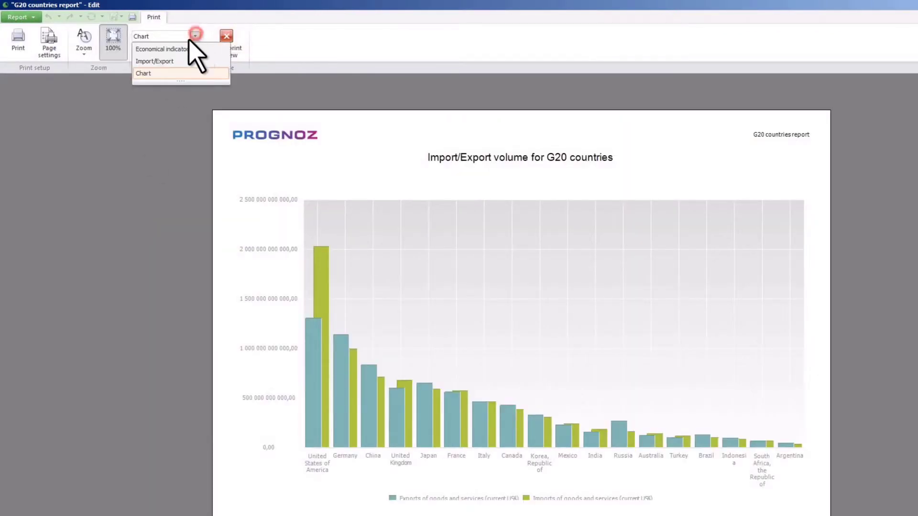
pyautogui.click(185, 49)
pyautogui.click(225, 48)
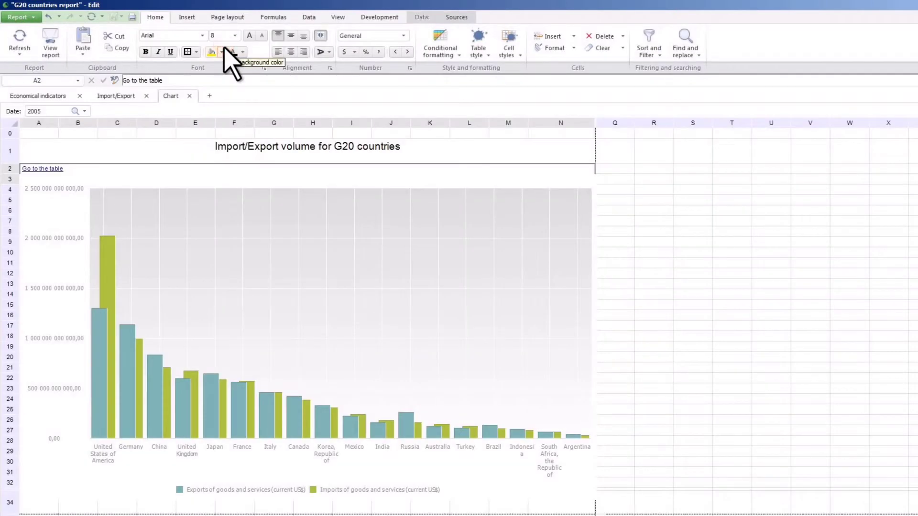
# Hide the formula bar, and turn off headings and gridlines on the Economical indicators, Import/Export and Chart sheets.
pyautogui.click(43, 97)
pyautogui.click(334, 15)
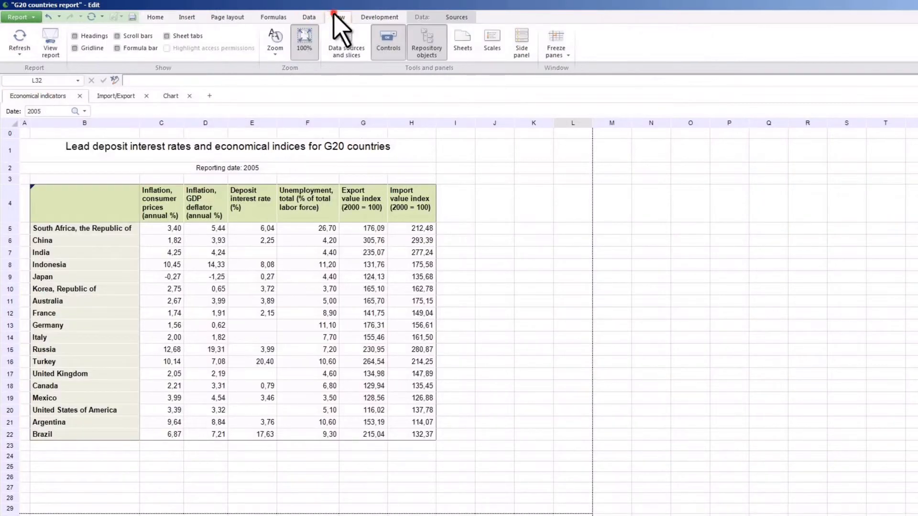
pyautogui.click(75, 37)
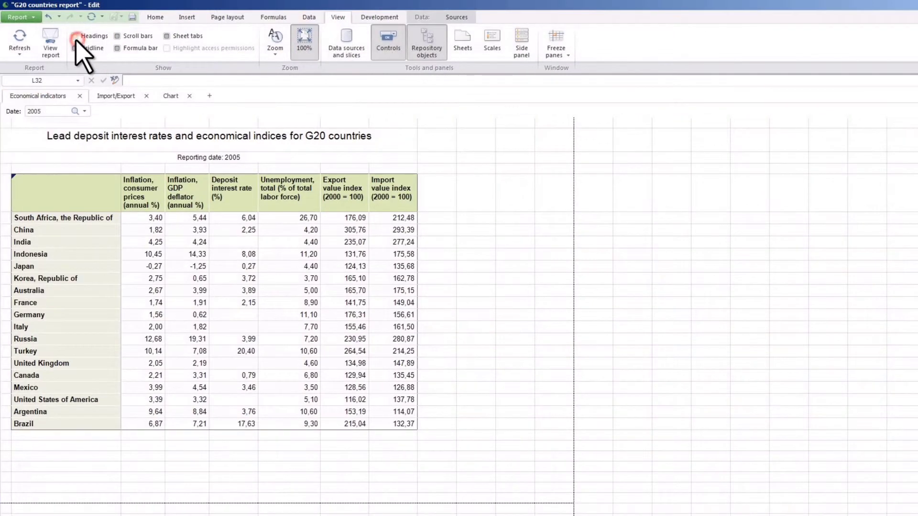
pyautogui.click(75, 48)
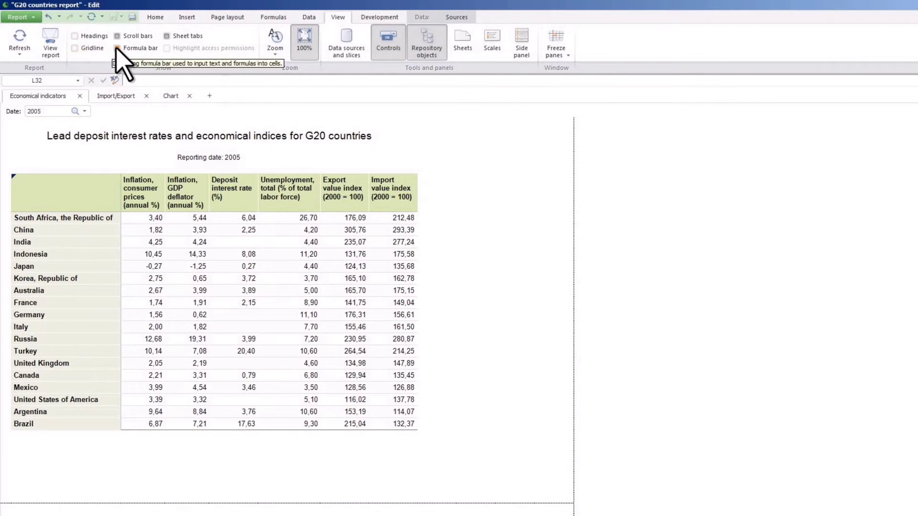
pyautogui.click(117, 48)
pyautogui.click(126, 89)
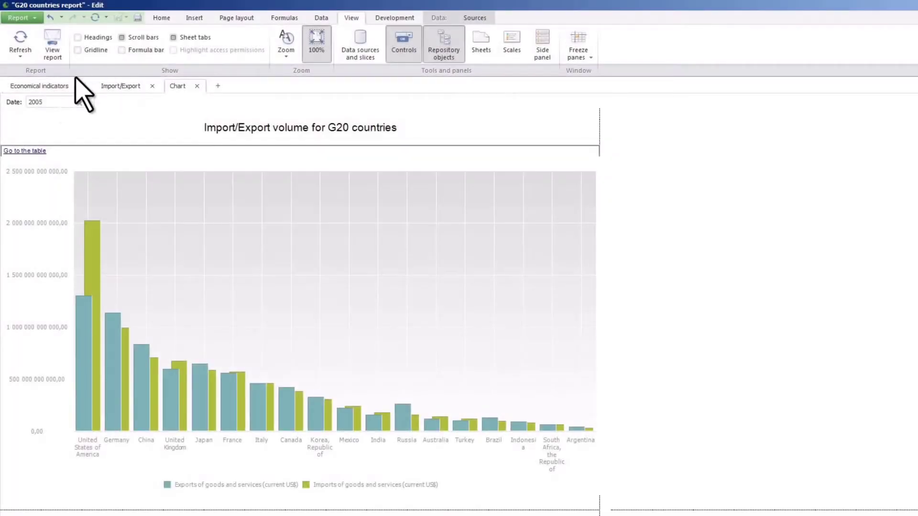
# Return to the Economical indicators sheet and save the finished report.
pyautogui.click(44, 86)
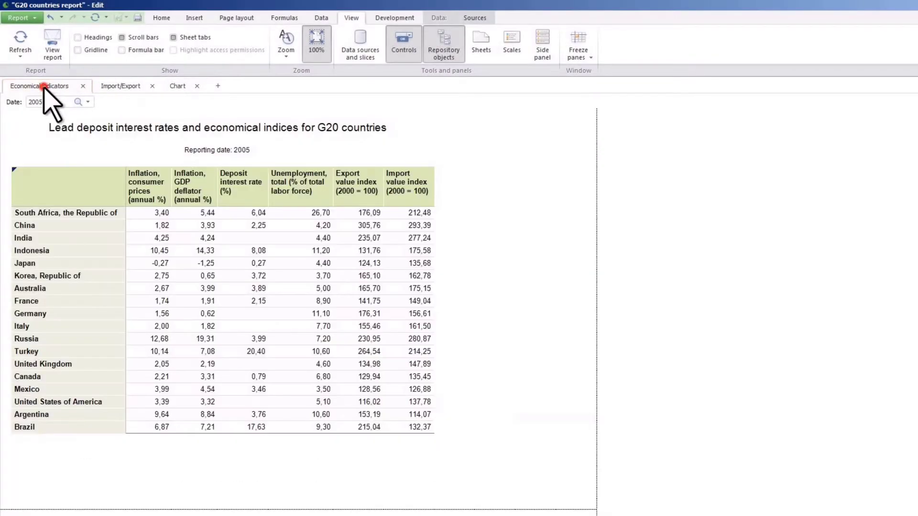
pyautogui.click(20, 18)
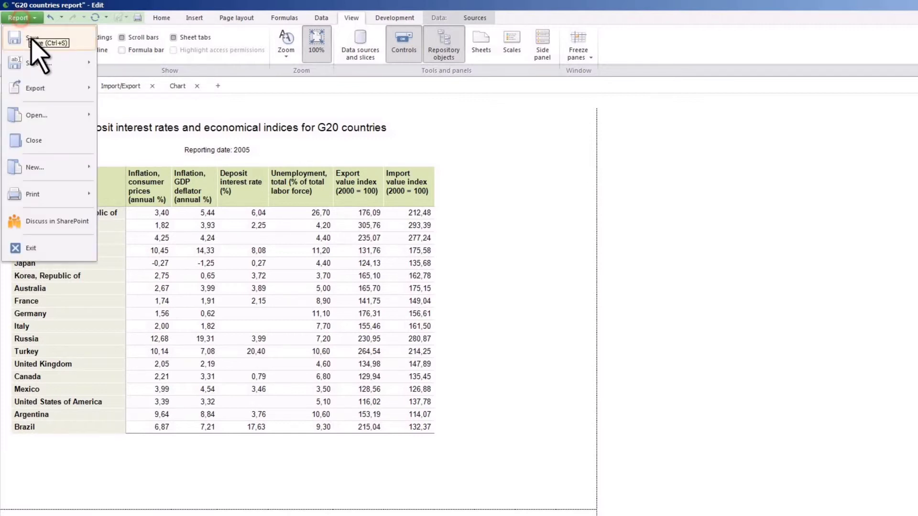
pyautogui.click(31, 38)
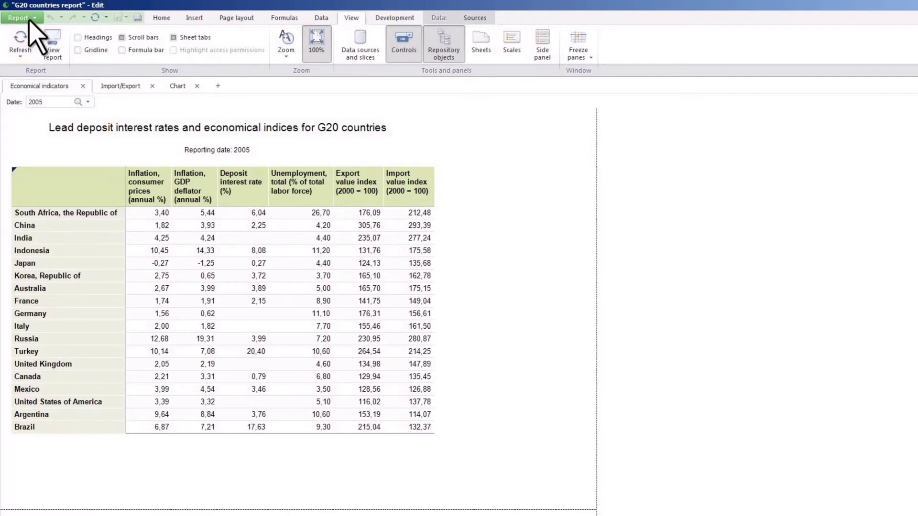
# Export the whole report as a PDF file named G20 countries report to the Documents library.
pyautogui.click(30, 18)
pyautogui.moveTo(42, 90)
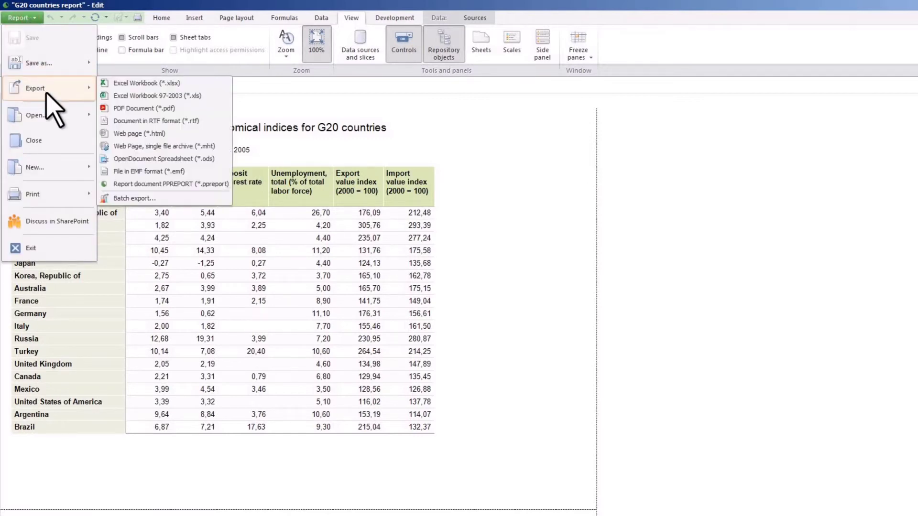
pyautogui.click(126, 109)
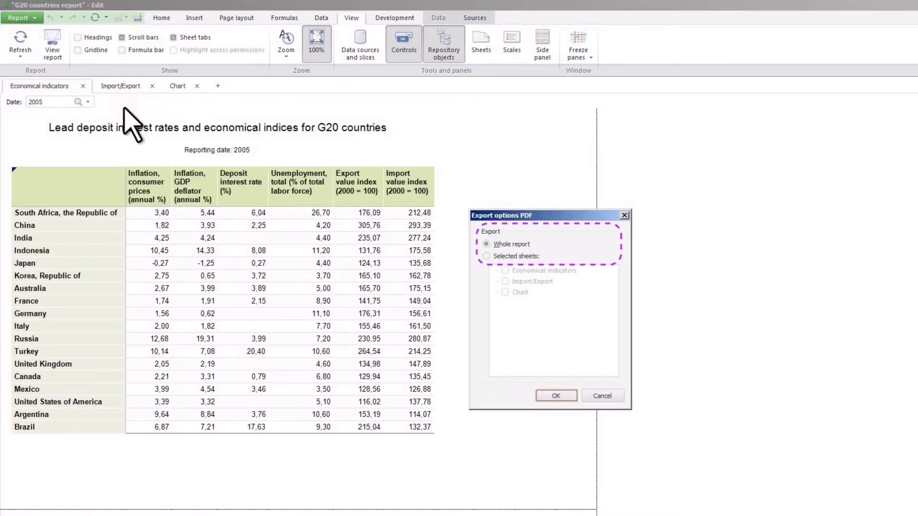
pyautogui.click(557, 396)
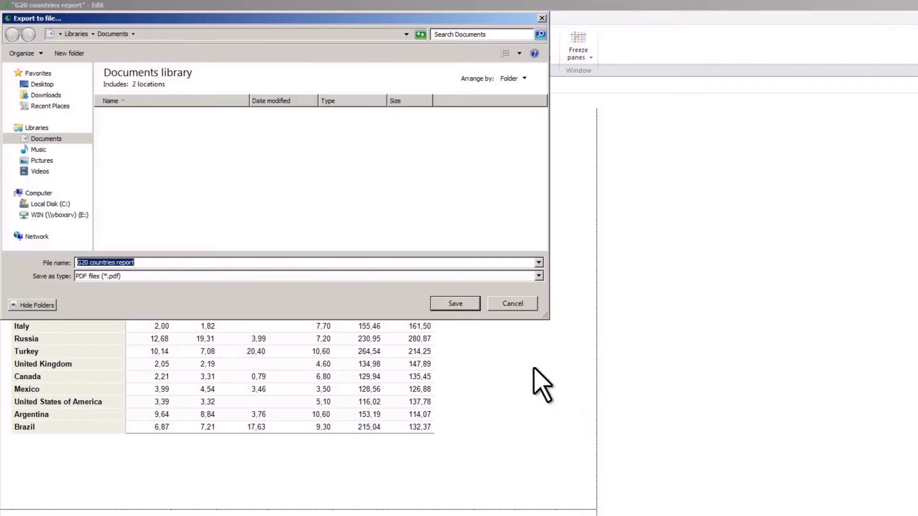
pyautogui.click(455, 304)
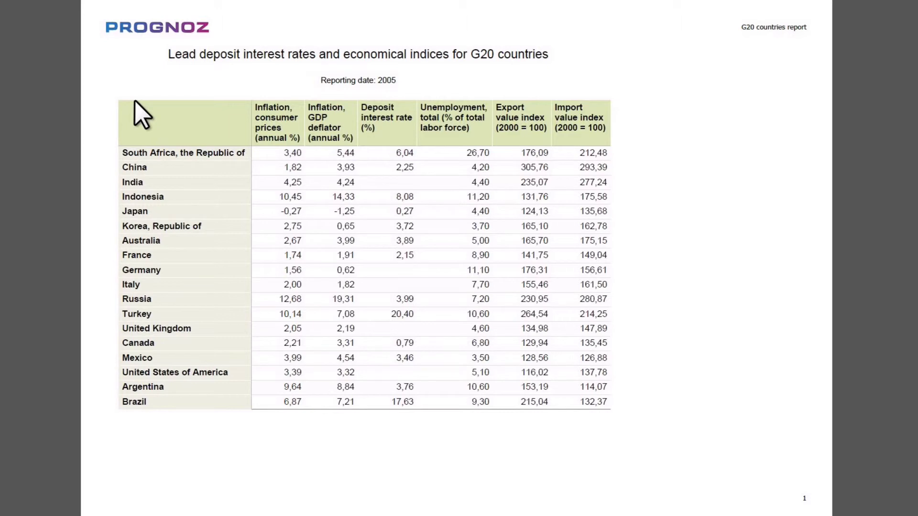
# Switch to the report in the Prognoz Platform web application and set its Date control to 2007.
pyautogui.click(79, 8)
pyautogui.click(80, 10)
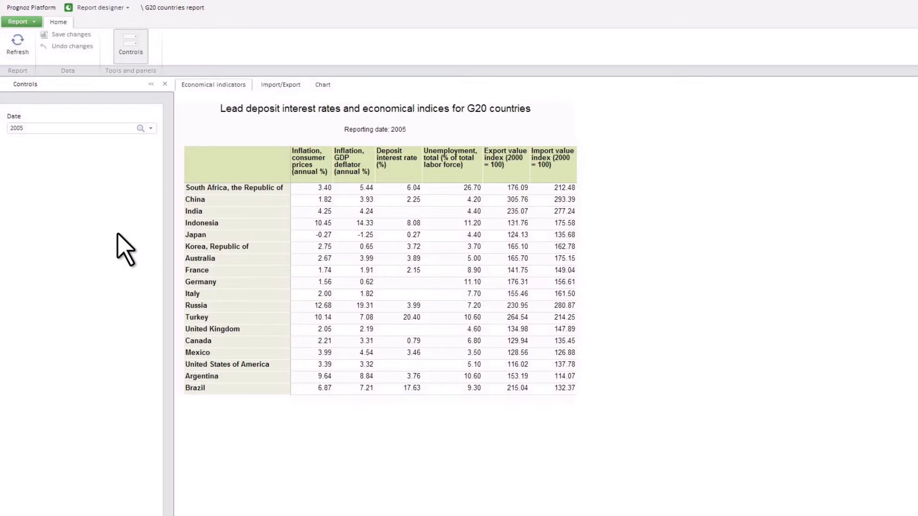
pyautogui.click(30, 21)
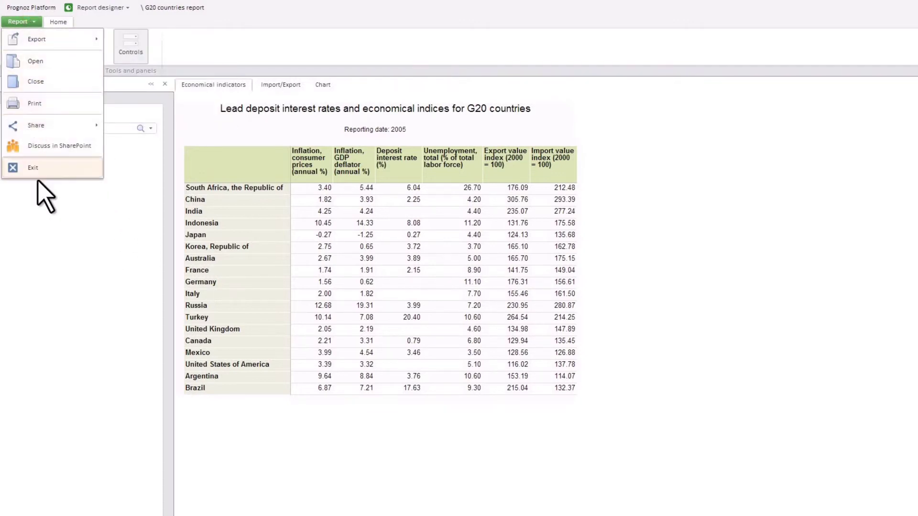
pyautogui.click(41, 211)
pyautogui.click(151, 128)
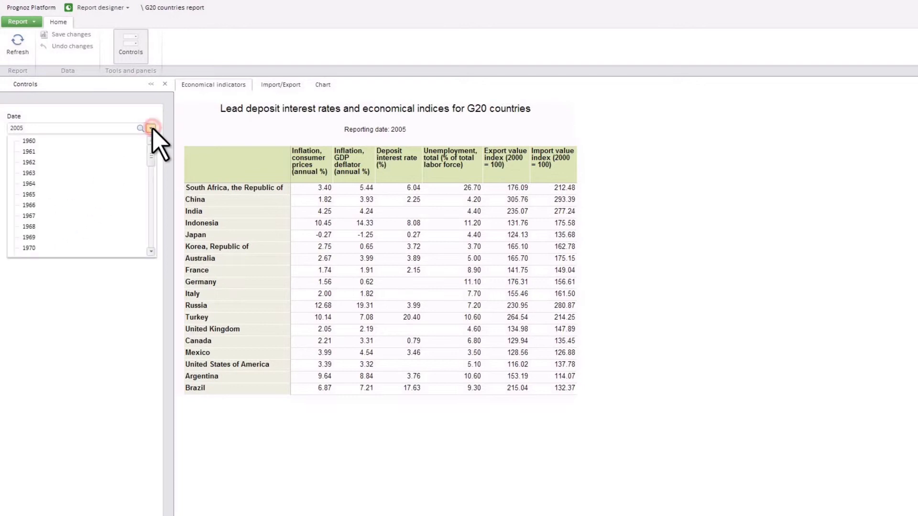
pyautogui.moveTo(152, 143); pyautogui.dragTo(150, 254)
pyautogui.click(27, 203)
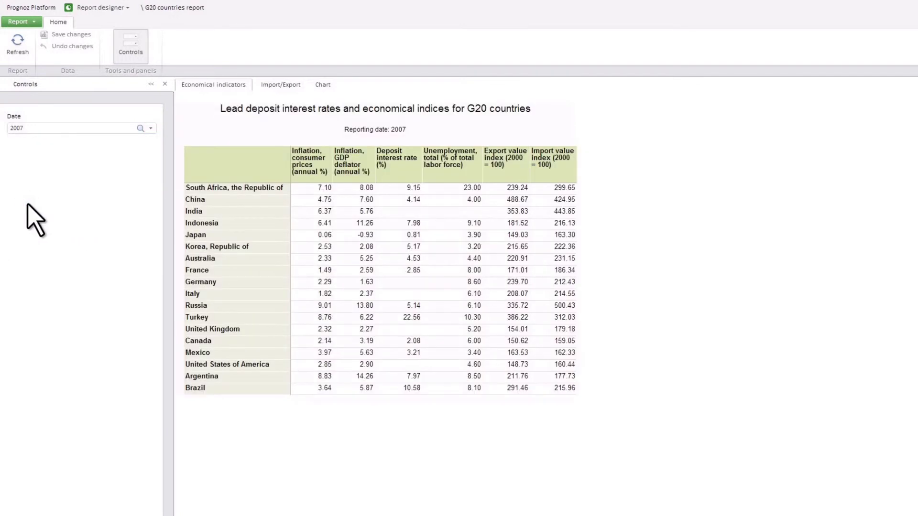
# Go through the Import/Export sheet to the Chart sheet and set the Date control to 2000.
pyautogui.click(282, 85)
pyautogui.click(321, 86)
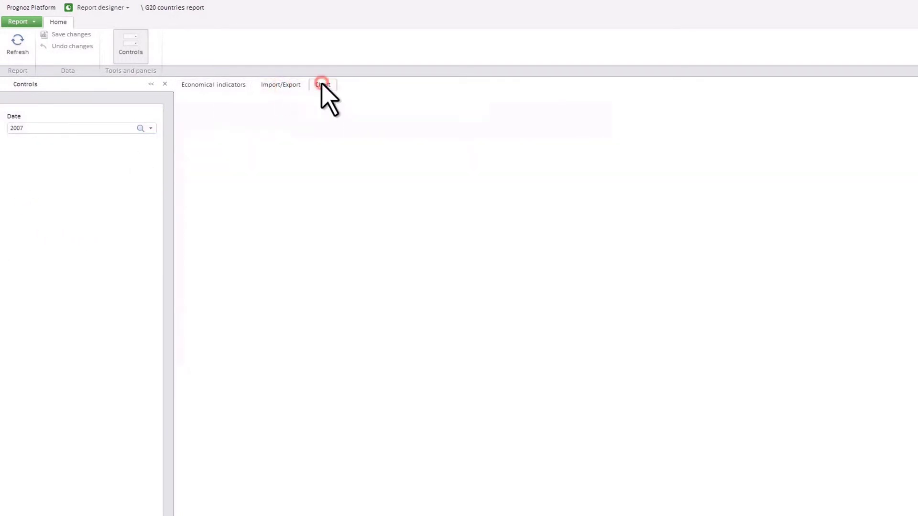
pyautogui.click(152, 128)
pyautogui.moveTo(151, 155); pyautogui.dragTo(86, 226)
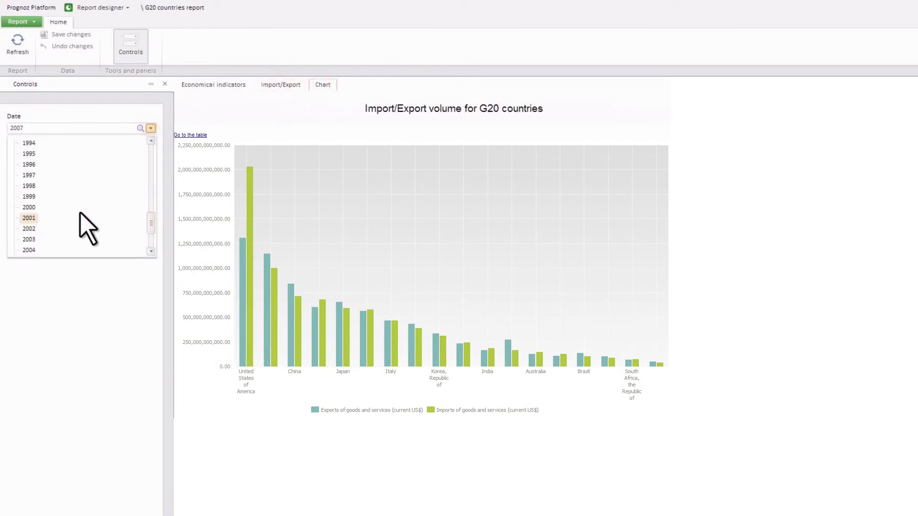
pyautogui.click(29, 211)
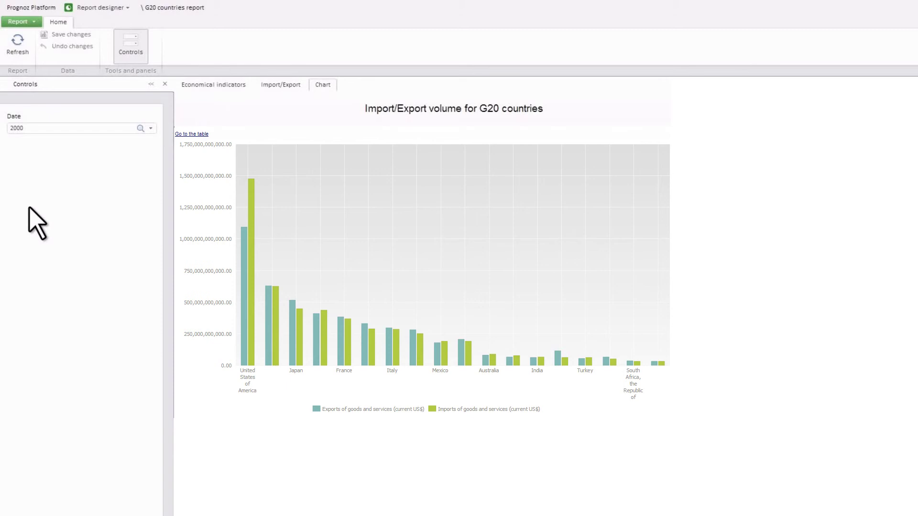
# Show the report's options for sharing it on social networks.
pyautogui.click(34, 22)
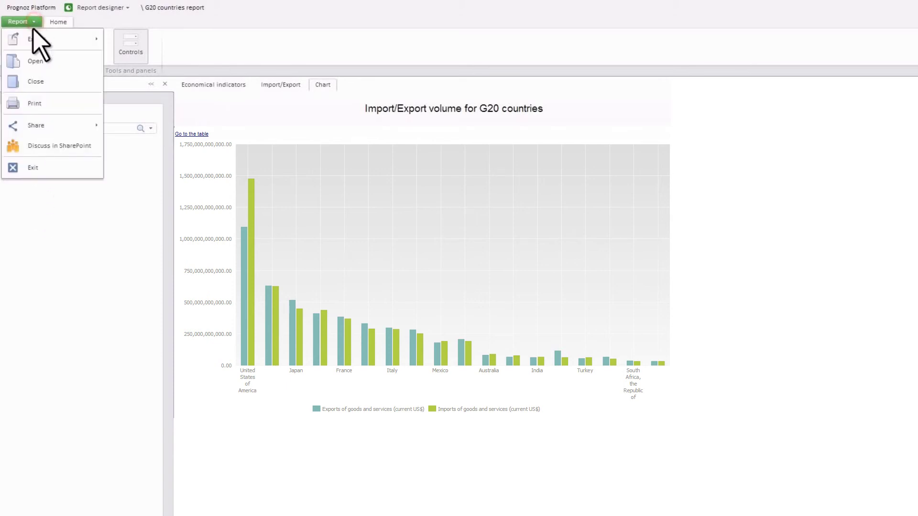
pyautogui.moveTo(30, 41)
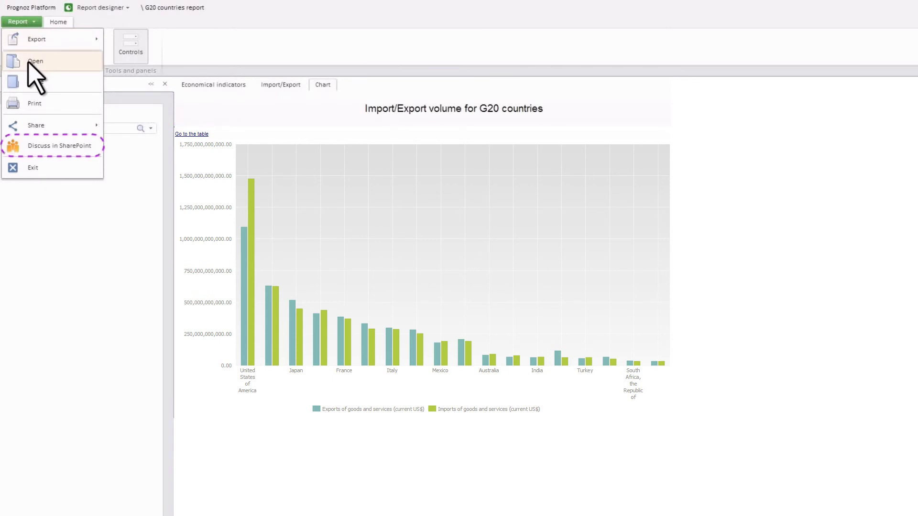
pyautogui.moveTo(40, 129)
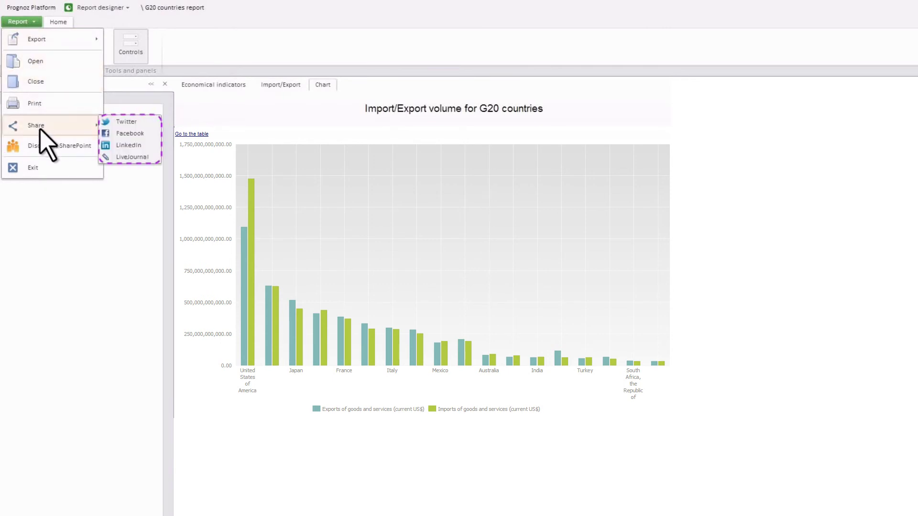